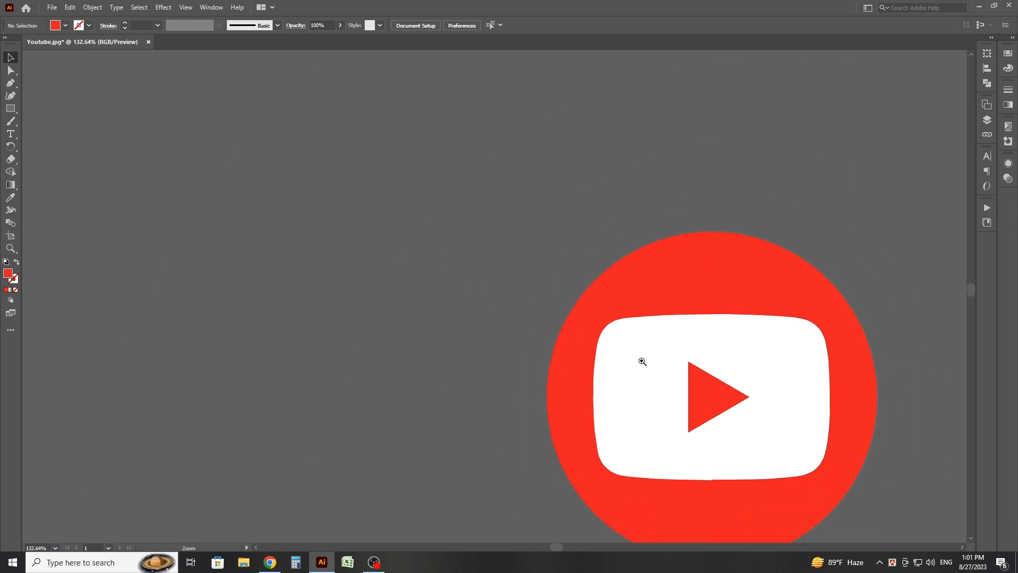
# - Check the traced YouTube logo in outline view and move all of its artwork onto the artboard
pyautogui.moveTo(686, 345); pyautogui.dragTo(583, 318)
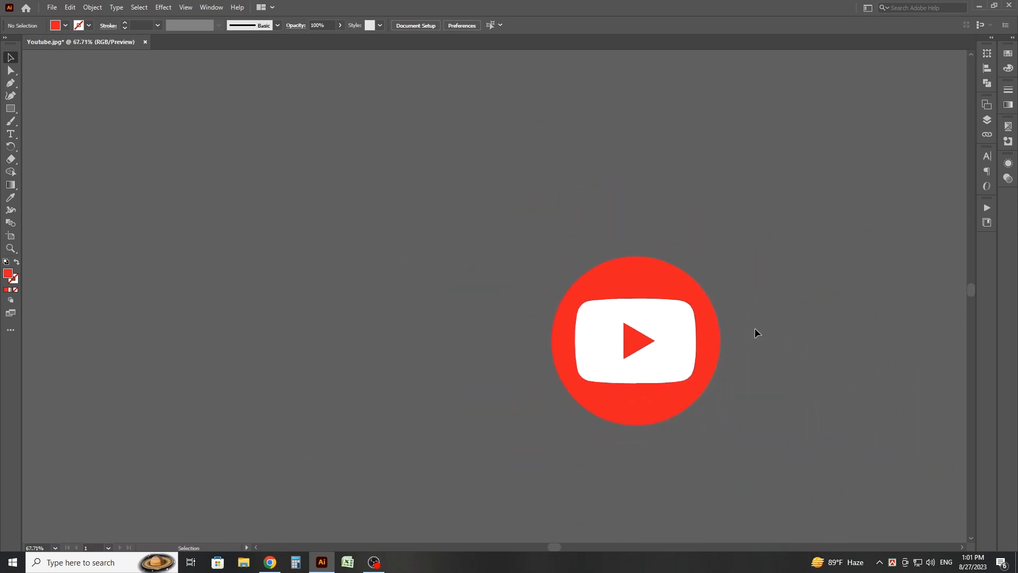
pyautogui.hotkey('ctrl', 'y')
pyautogui.hotkey('ctrl', 'y')
pyautogui.scroll(-3, 755, 327)
pyautogui.hscroll(5, 638, 263)
pyautogui.hotkey('ctrl', 'a')
pyautogui.moveTo(425, 318); pyautogui.dragTo(665, 353)
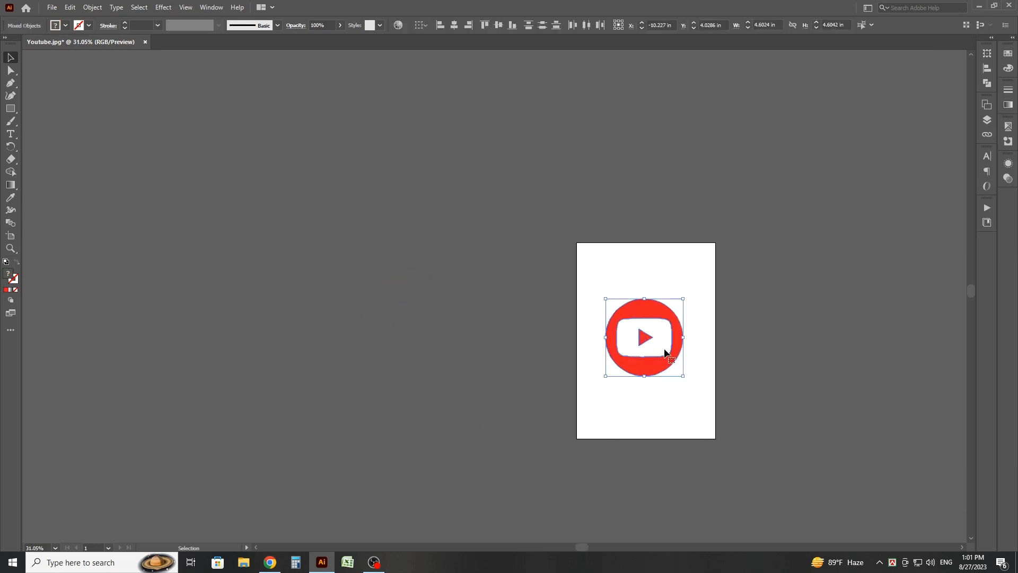
pyautogui.click(710, 349)
pyautogui.hotkey('ctrl', '0')
# - Save the logo on the Desktop as an Adobe Illustrator file named Youtube and close the document
pyautogui.click(52, 7)
pyautogui.click(75, 94)
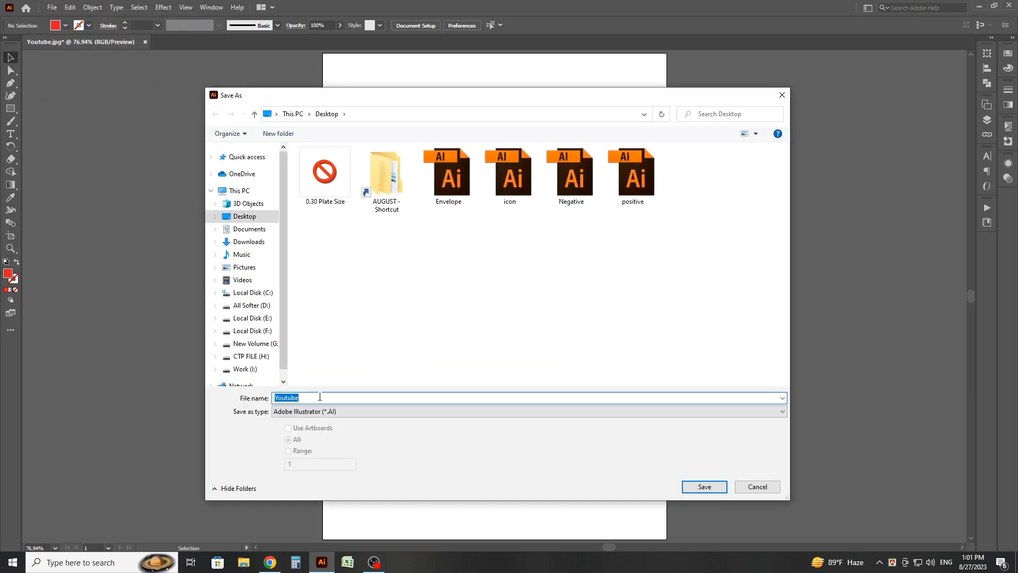
pyautogui.click(325, 411)
pyautogui.click(326, 425)
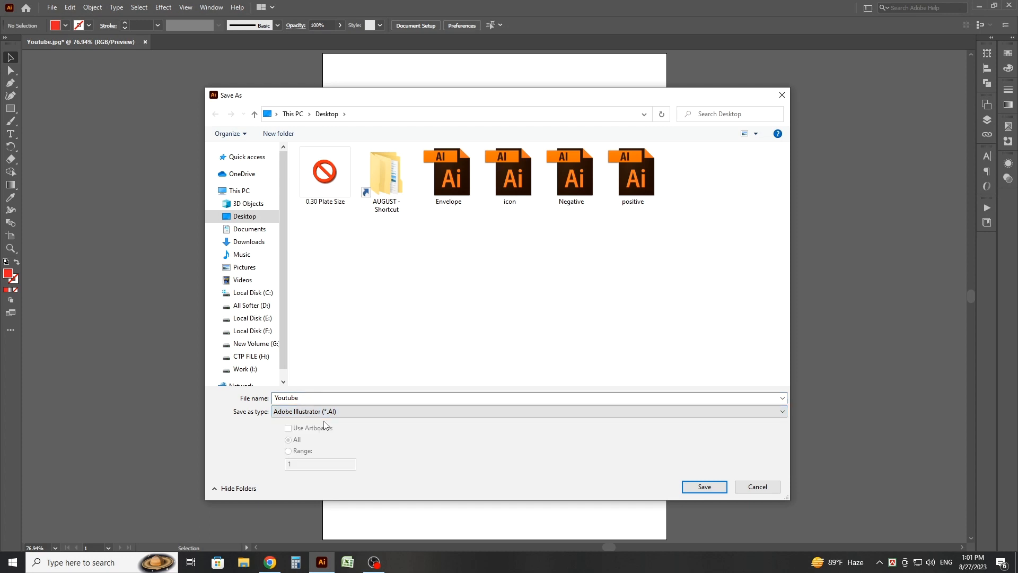
pyautogui.click(705, 487)
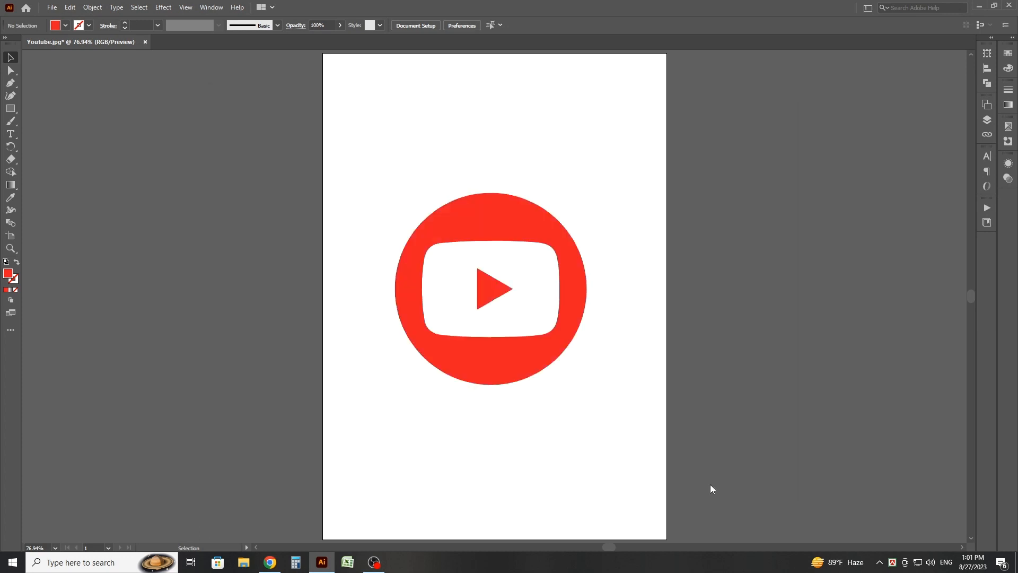
pyautogui.click(551, 430)
pyautogui.click(138, 42)
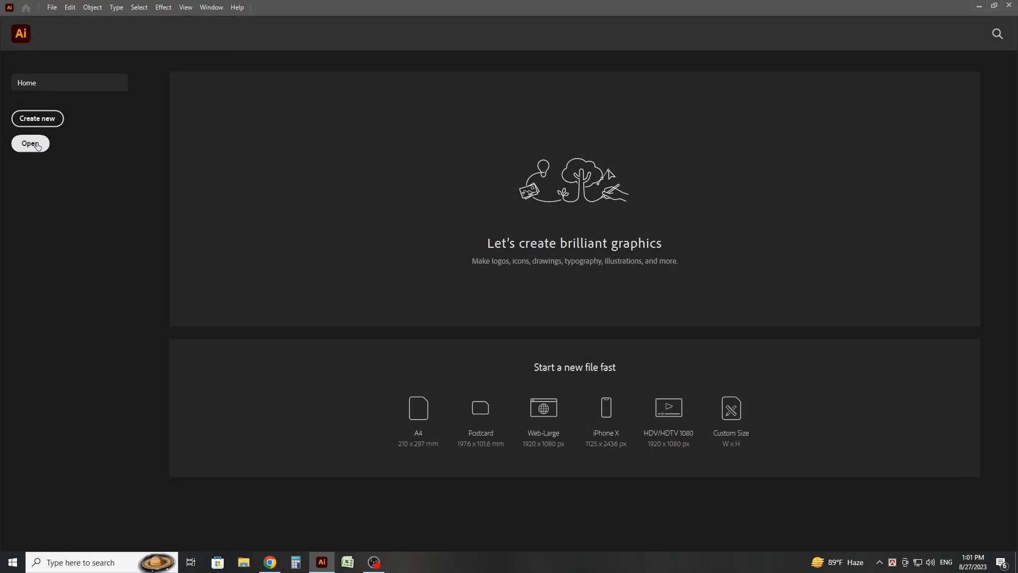
# - Open the Twitter image from the Desktop
pyautogui.click(31, 144)
pyautogui.moveTo(571, 244); pyautogui.dragTo(584, 364)
pyautogui.click(530, 316)
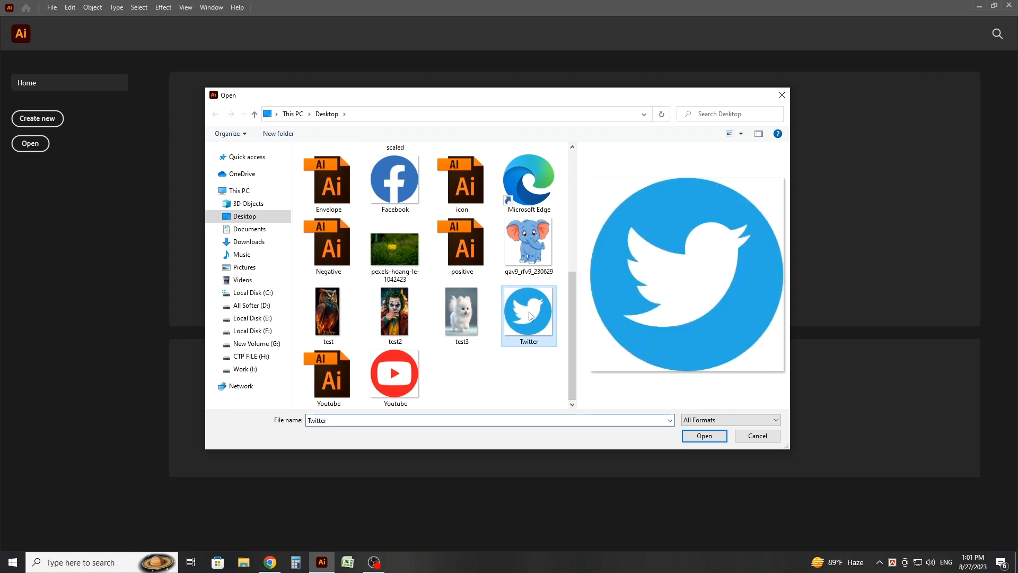
pyautogui.click(693, 436)
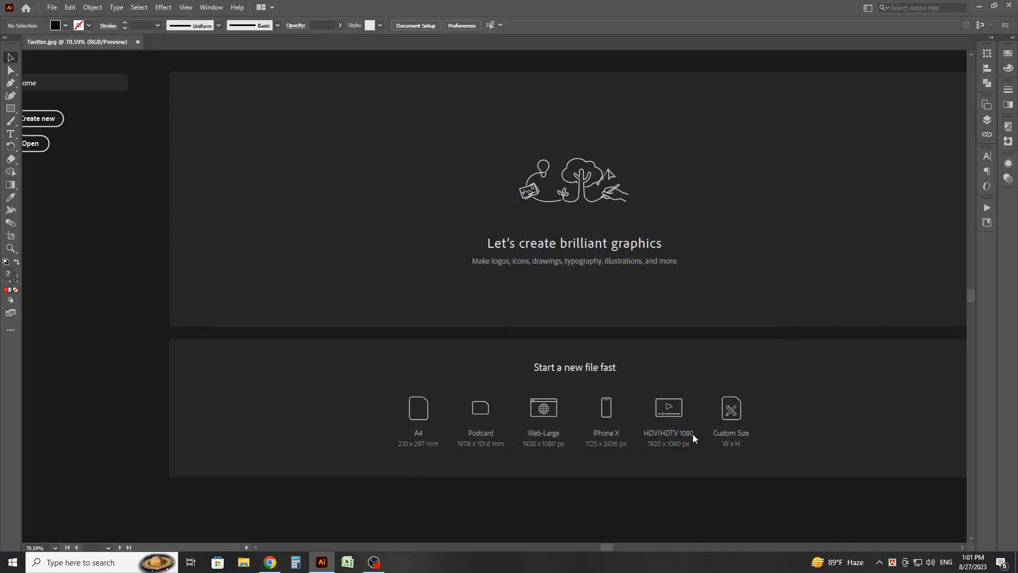
# - Move the Twitter image off the artboard into the empty canvas to its left and inspect it in outline view
pyautogui.moveTo(536, 309); pyautogui.dragTo(259, 241)
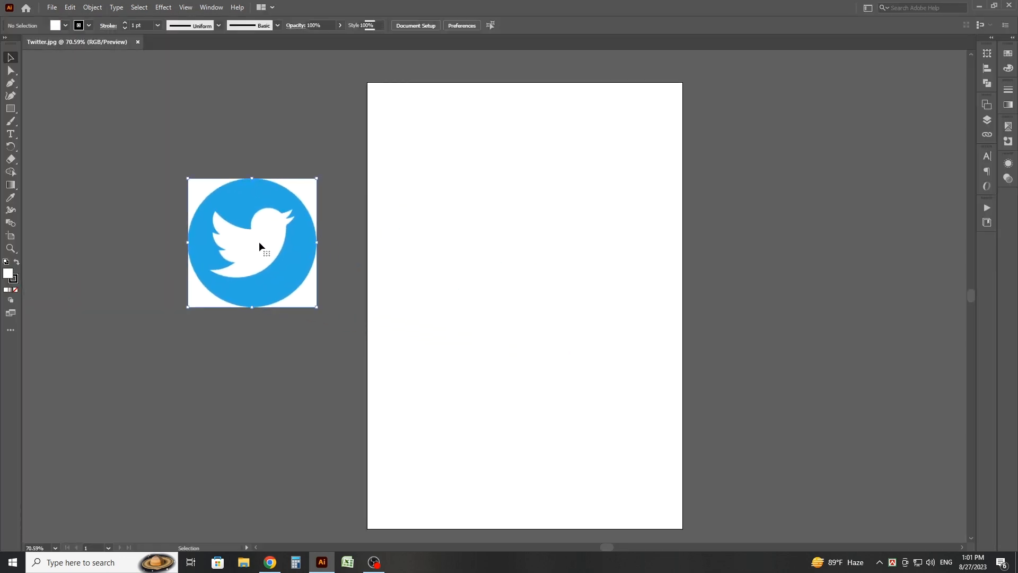
pyautogui.moveTo(376, 268); pyautogui.dragTo(662, 302)
pyautogui.moveTo(528, 281); pyautogui.dragTo(657, 322)
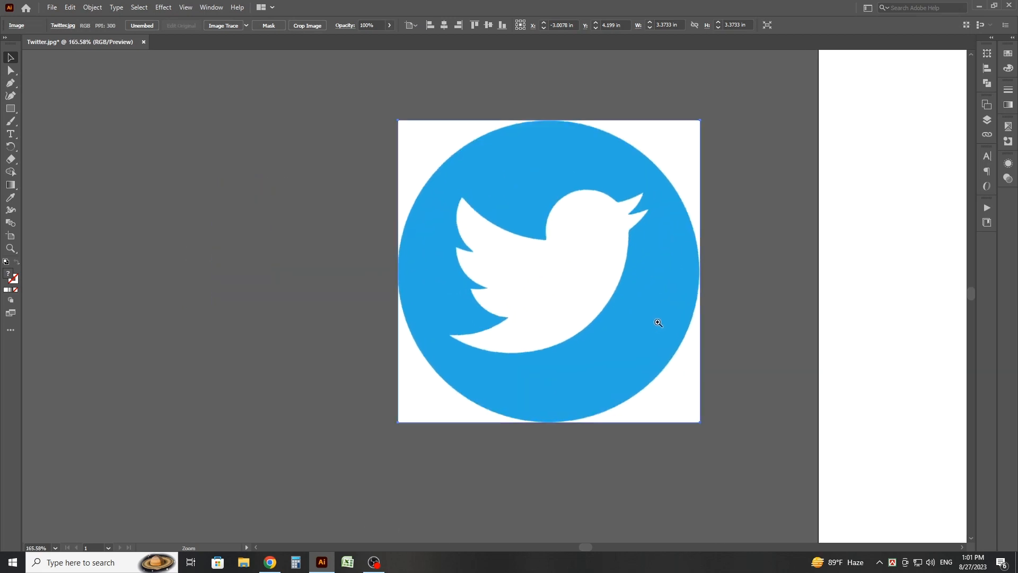
pyautogui.click(786, 264)
pyautogui.moveTo(614, 280); pyautogui.dragTo(371, 265)
pyautogui.click(787, 282)
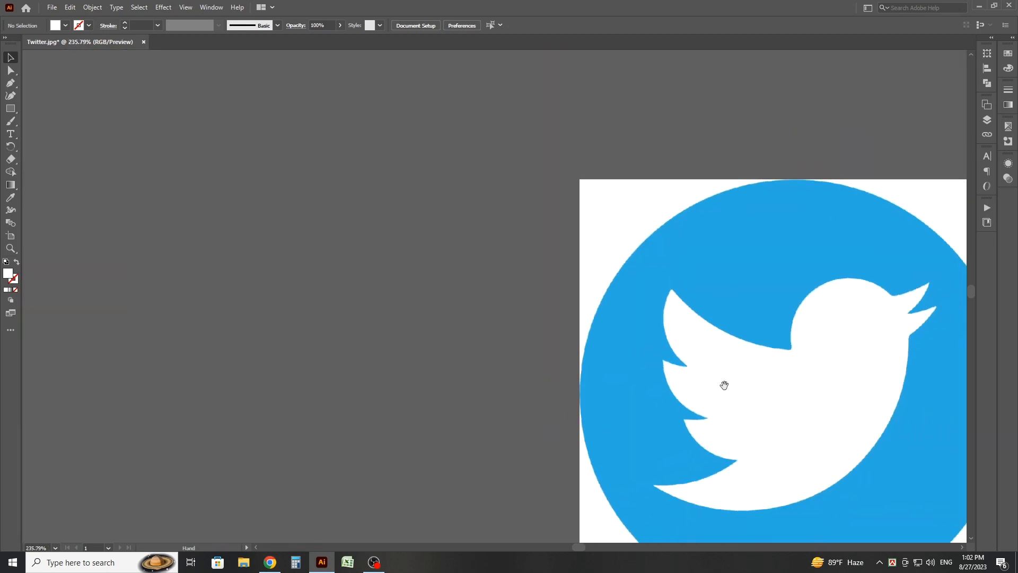
pyautogui.moveTo(724, 386); pyautogui.dragTo(486, 319)
pyautogui.moveTo(614, 358); pyautogui.dragTo(542, 337)
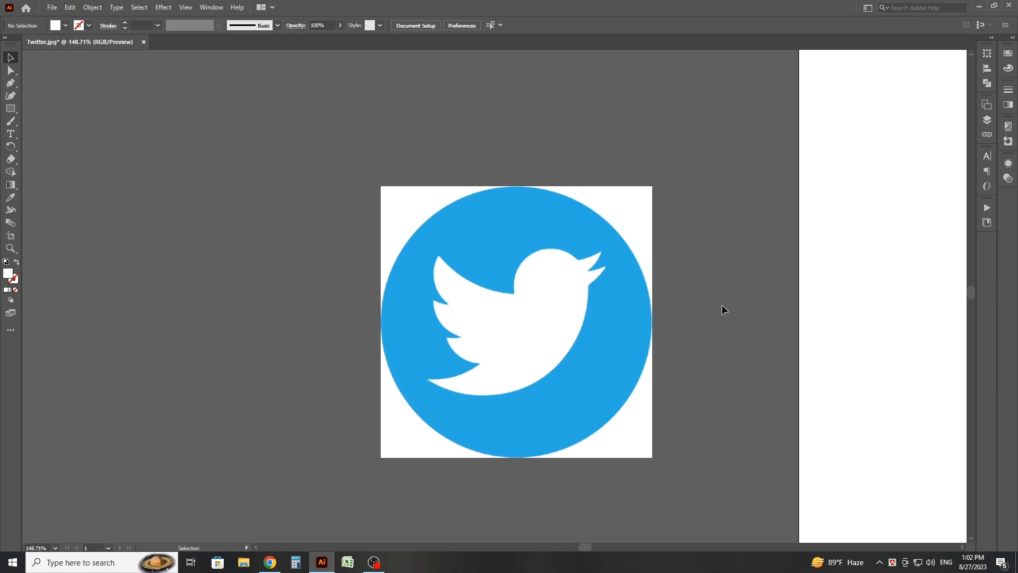
pyautogui.hotkey('ctrl', 'y')
pyautogui.hotkey('ctrl', 'y')
# - Trace the Twitter image with the Low Fidelity Photo preset and expand the tracing into paths
pyautogui.click(557, 284)
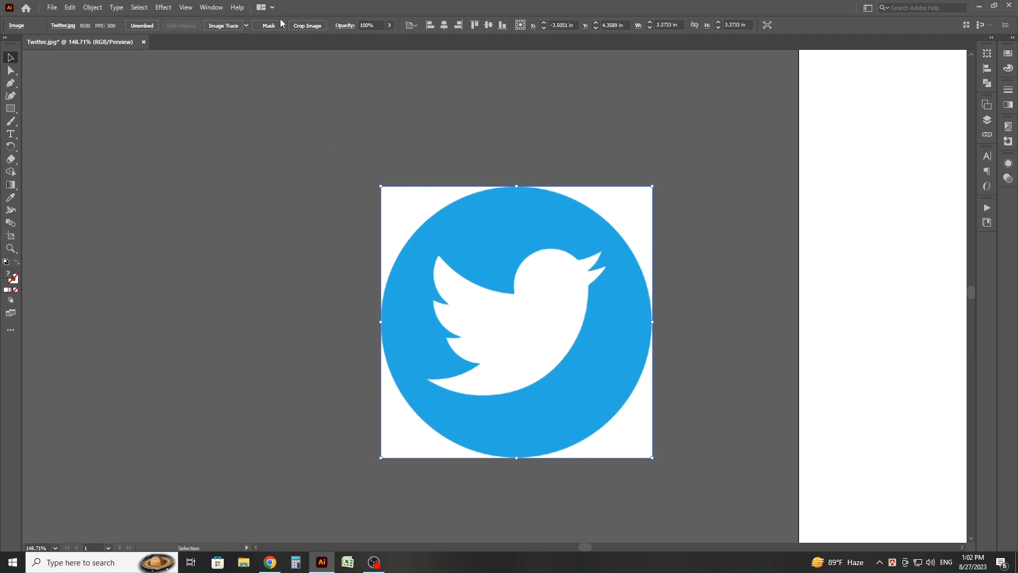
pyautogui.click(246, 26)
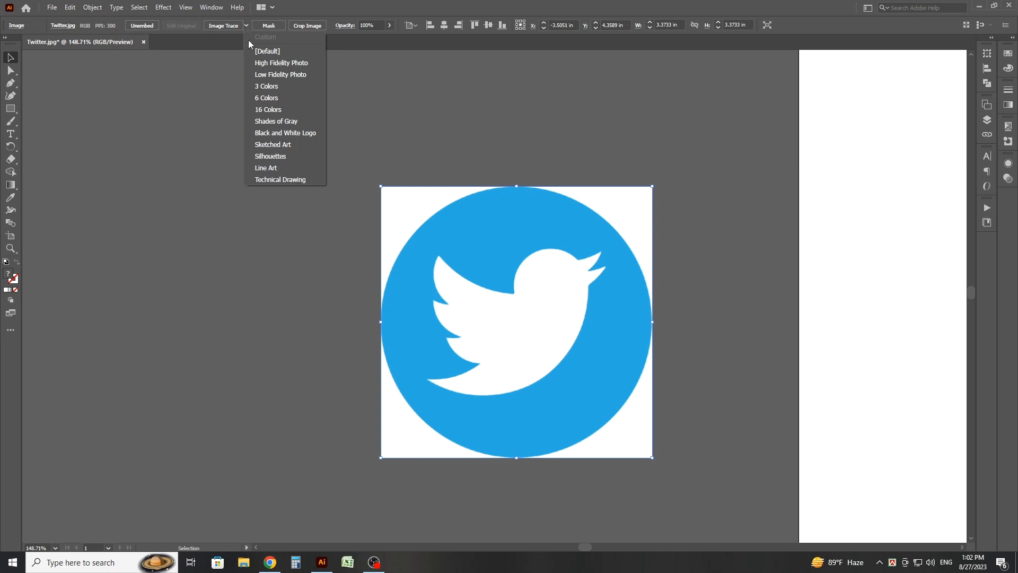
pyautogui.click(310, 74)
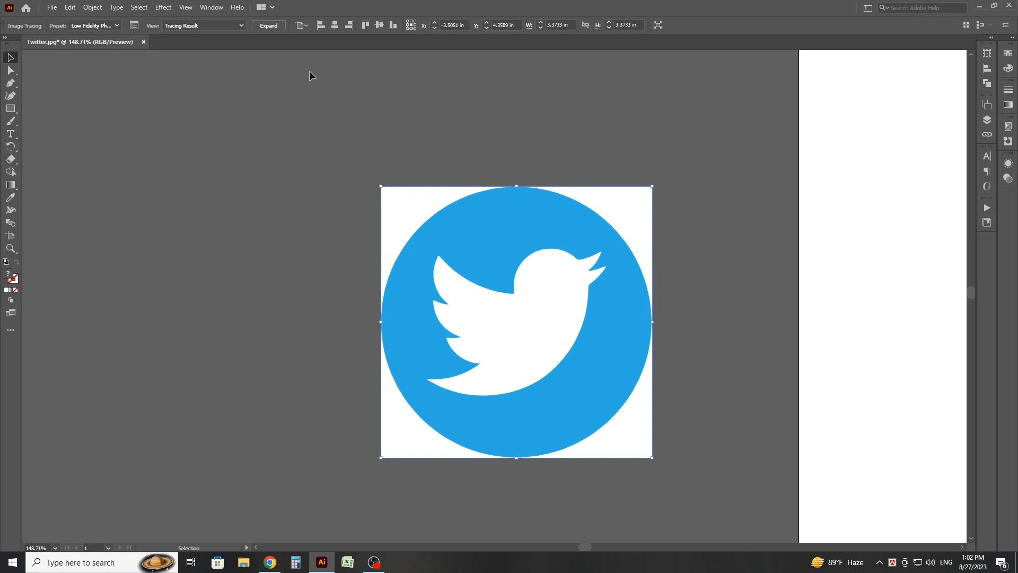
pyautogui.click(280, 25)
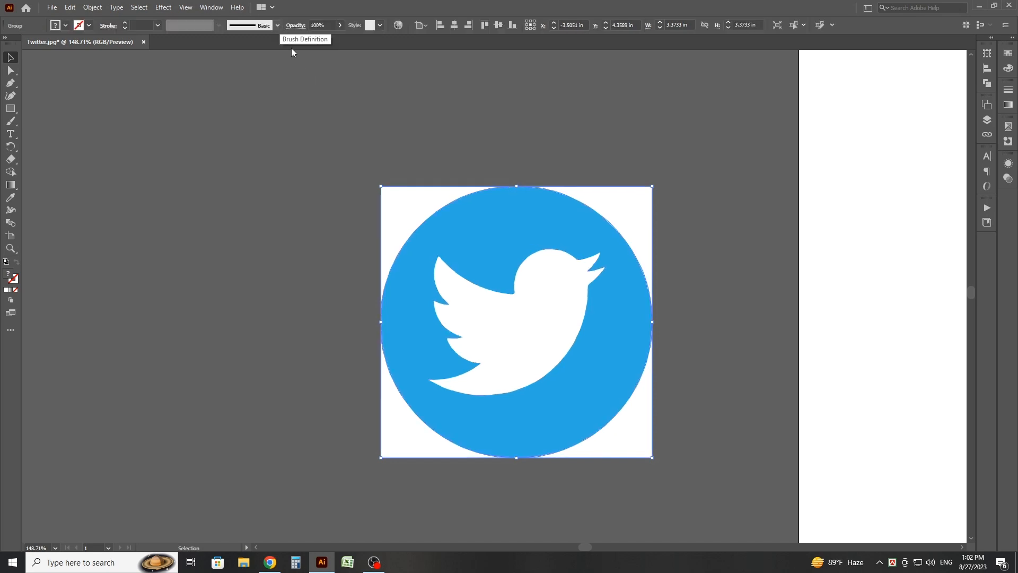
# - Ungroup the traced Twitter artwork and delete the white corner pieces outside the blue circle
pyautogui.rightClick(402, 194)
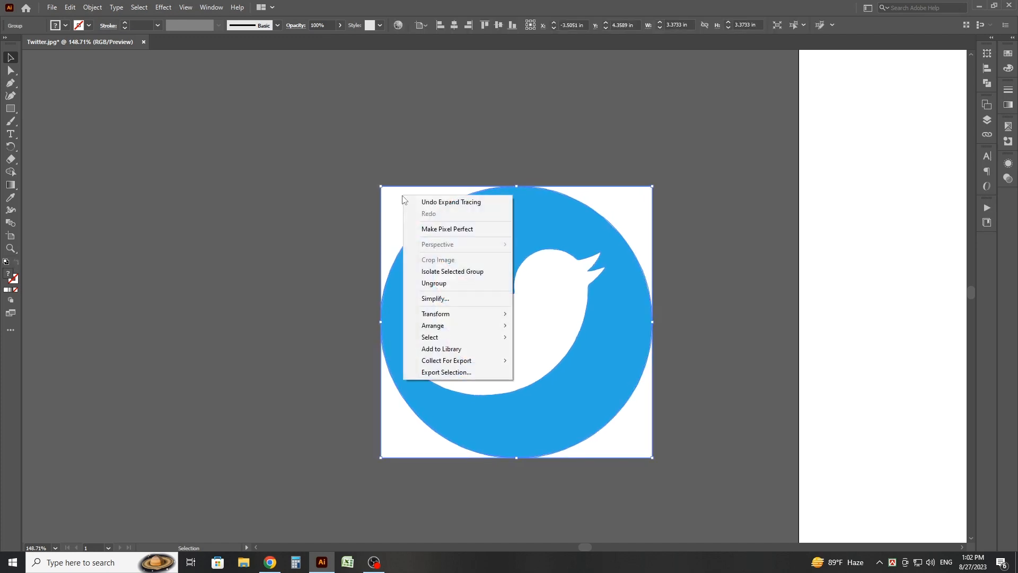
pyautogui.click(433, 283)
pyautogui.click(434, 170)
pyautogui.moveTo(421, 193); pyautogui.dragTo(167, 172)
pyautogui.press('Delete')
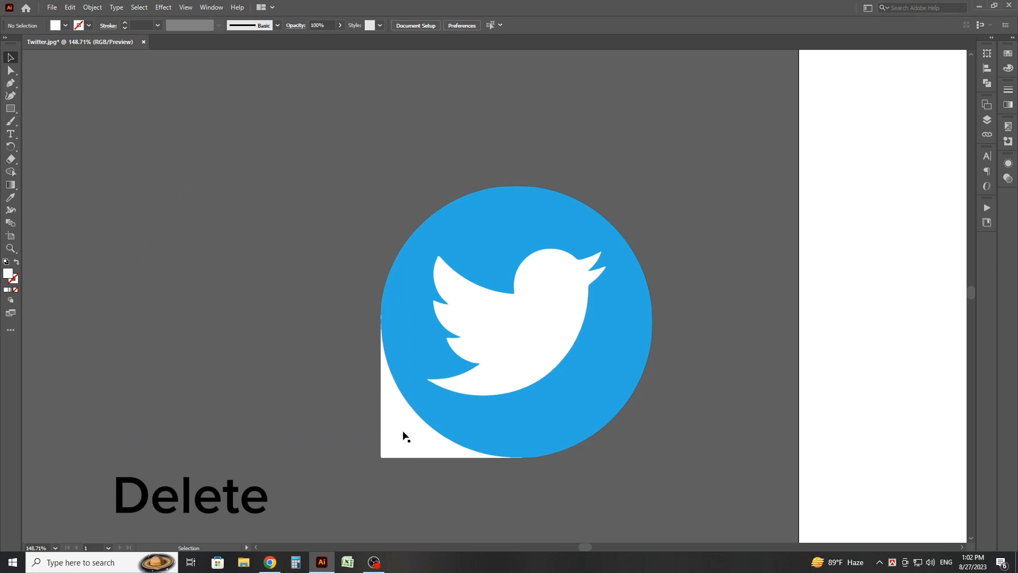
pyautogui.moveTo(406, 436); pyautogui.dragTo(275, 422)
pyautogui.press('Delete')
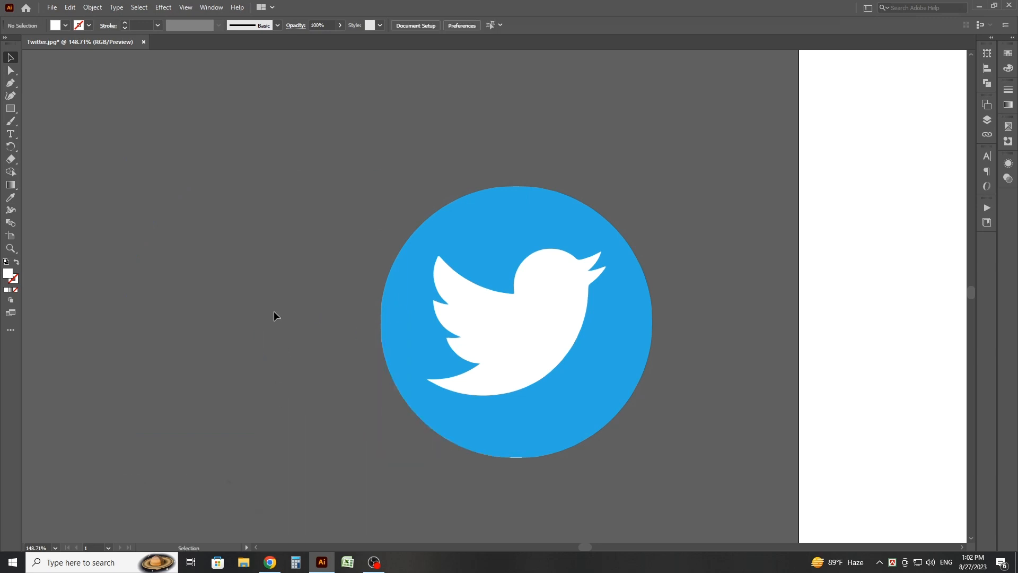
pyautogui.moveTo(665, 433); pyautogui.dragTo(713, 447)
pyautogui.click(730, 321)
# - Examine the traced Twitter logo in outline view and inspect the bird's edges close up
pyautogui.hotkey('ctrl', 'y')
pyautogui.hotkey('ctrl', 'y')
pyautogui.hotkey('ctrl', 'space')
pyautogui.moveTo(455, 303); pyautogui.dragTo(652, 380)
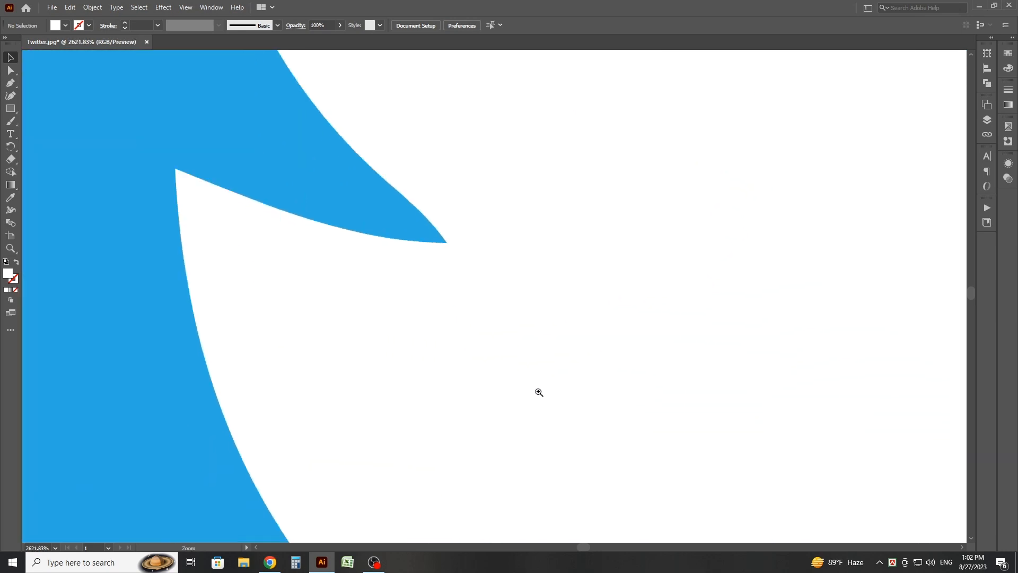
pyautogui.moveTo(539, 391); pyautogui.dragTo(466, 229)
pyautogui.moveTo(599, 389); pyautogui.dragTo(521, 358)
pyautogui.moveTo(580, 431); pyautogui.dragTo(683, 345)
pyautogui.moveTo(683, 345); pyautogui.dragTo(506, 299)
pyautogui.moveTo(661, 329); pyautogui.dragTo(505, 309)
pyautogui.moveTo(628, 349); pyautogui.dragTo(482, 332)
pyautogui.moveTo(651, 344); pyautogui.dragTo(522, 317)
pyautogui.moveTo(701, 317); pyautogui.dragTo(428, 278)
# - Move the whole traced Twitter logo onto the artboard and check its paths in outline view
pyautogui.moveTo(216, 153); pyautogui.dragTo(478, 378)
pyautogui.moveTo(346, 295); pyautogui.dragTo(711, 314)
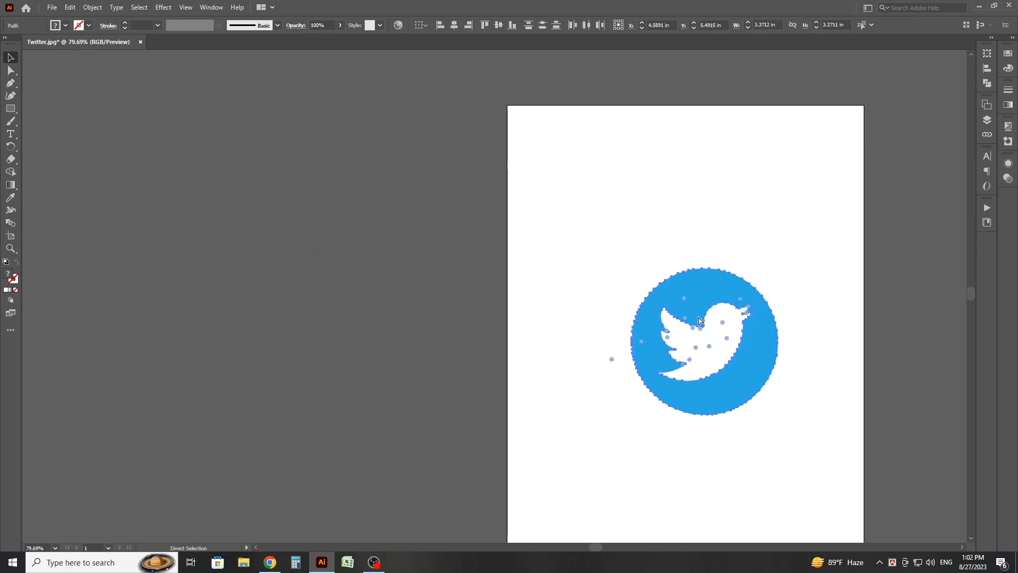
pyautogui.hotkey('ctrl', '0')
pyautogui.press('a')
pyautogui.hotkey('ctrl', 'y')
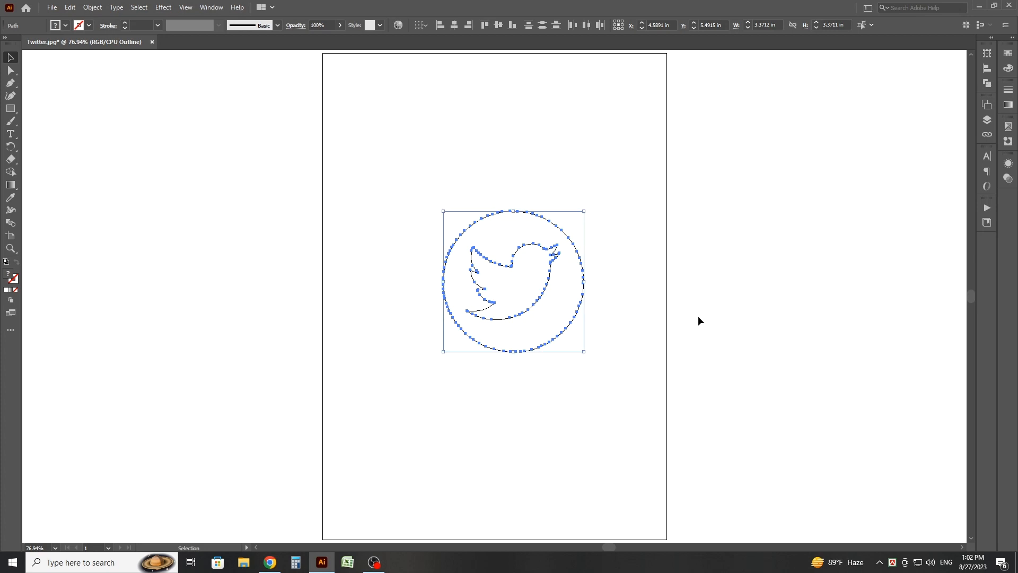
pyautogui.hotkey('ctrl', 'y')
pyautogui.press('v')
pyautogui.click(606, 388)
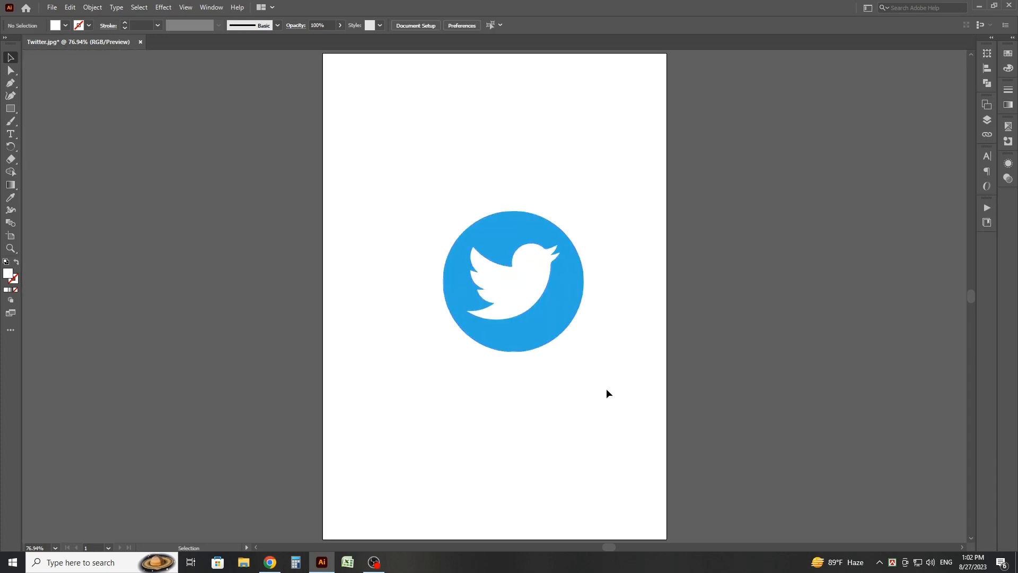
# - Close the Twitter document without saving its changes
pyautogui.click(140, 41)
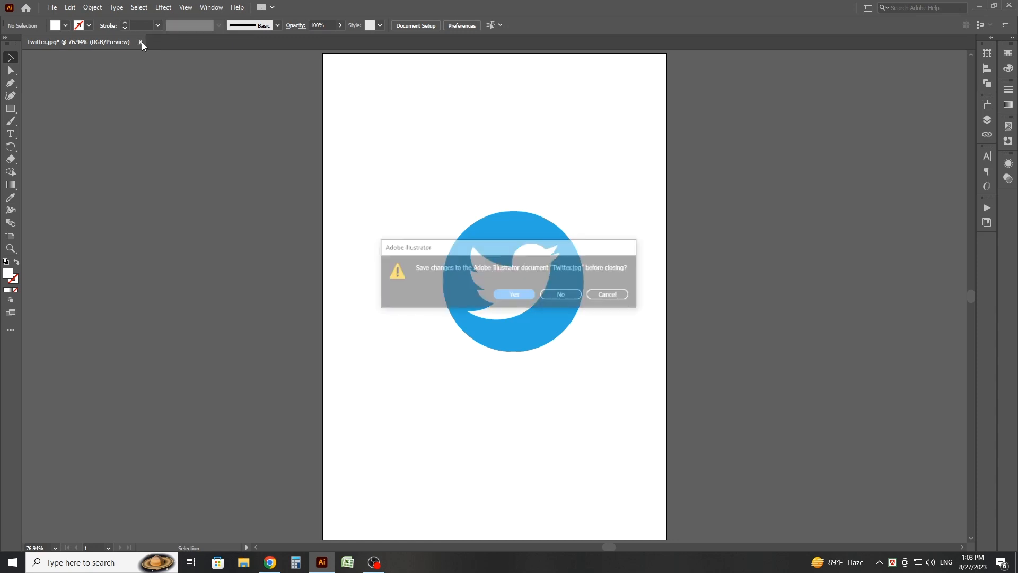
pyautogui.click(568, 295)
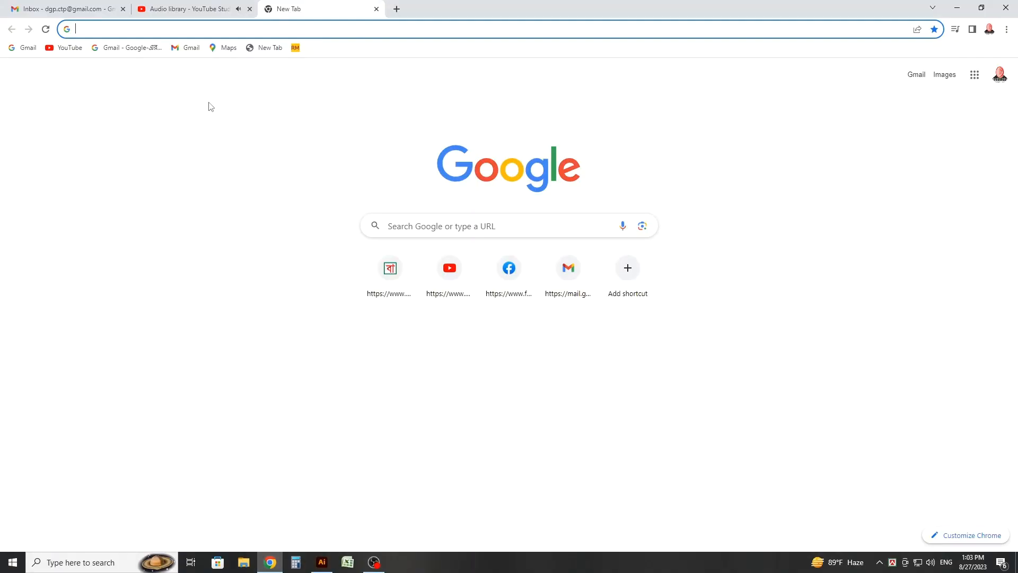
# - In Google Chrome, search Google for "whatsapp logo" and show the image results
pyautogui.write('wha')
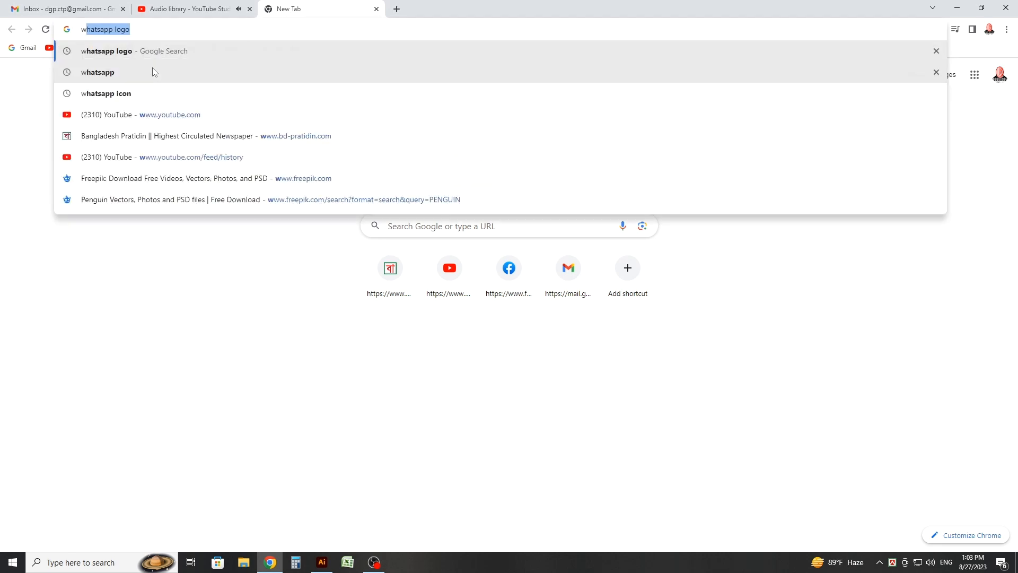
pyautogui.write('tsapp logo')
pyautogui.press('Return')
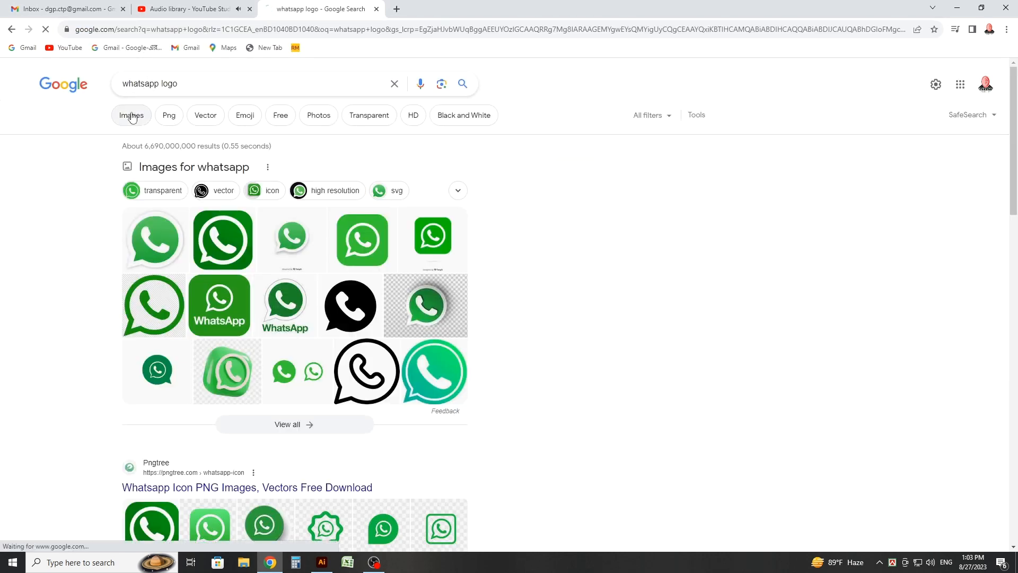
pyautogui.click(132, 115)
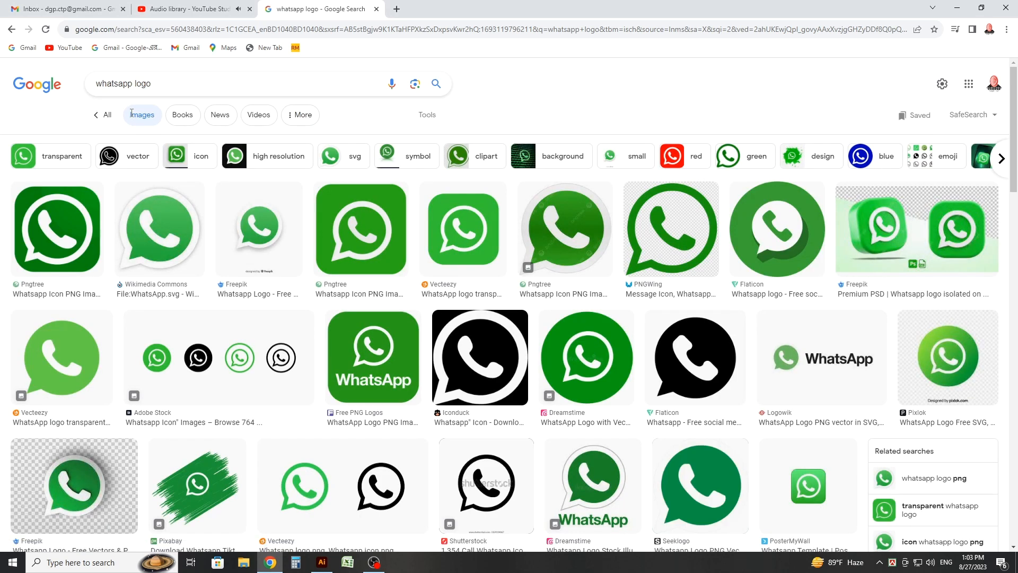
# - Save the Pngtree green square WhatsApp icon to Downloads as the PNG image pngtree-whatsapp-icon-png-image_6315990
pyautogui.click(353, 228)
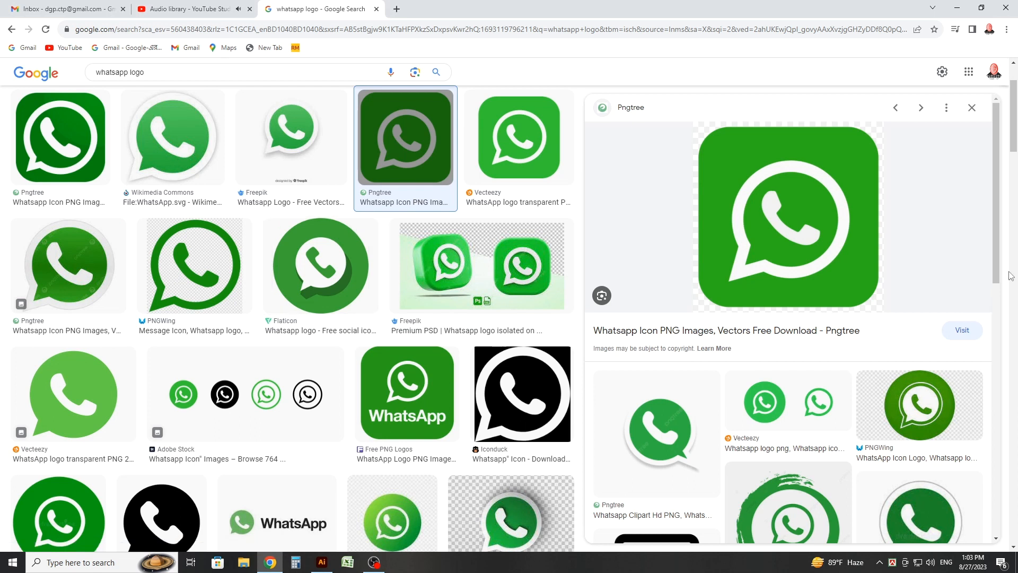
pyautogui.rightClick(775, 218)
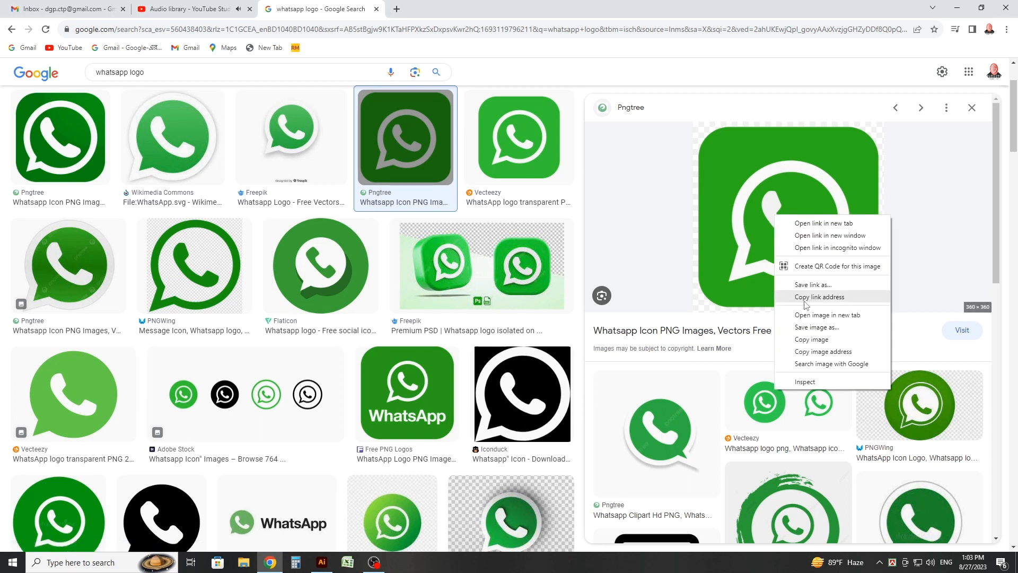
pyautogui.click(817, 327)
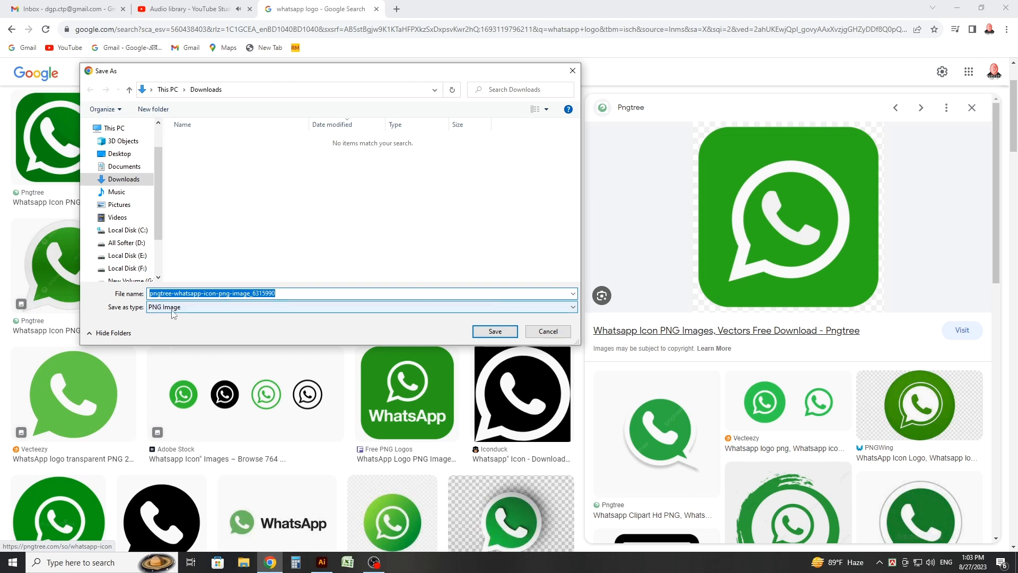
pyautogui.click(495, 331)
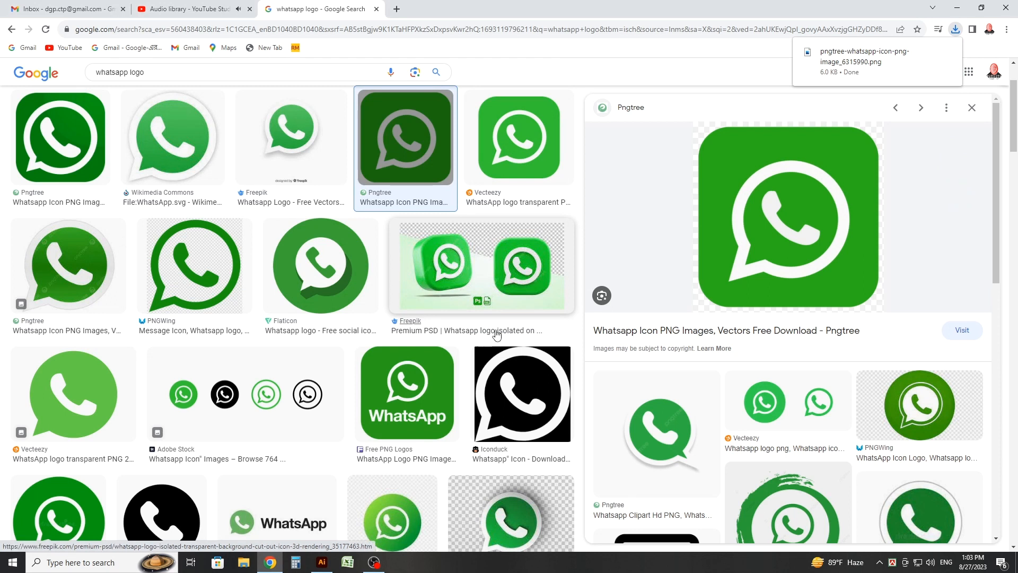
# - In File Explorer, open the Downloads folder and select the downloaded WhatsApp PNG
pyautogui.click(957, 7)
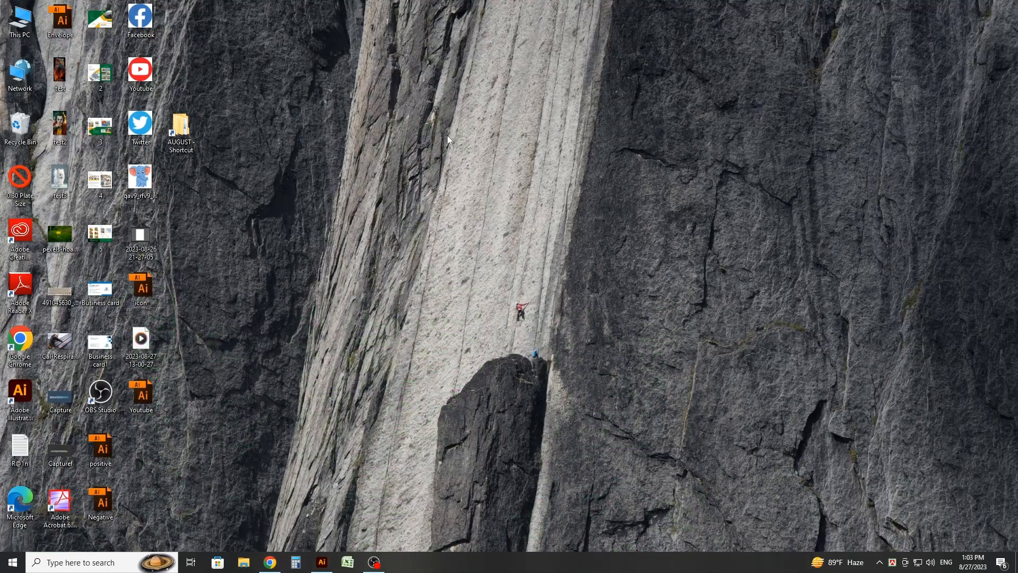
pyautogui.doubleClick(16, 28)
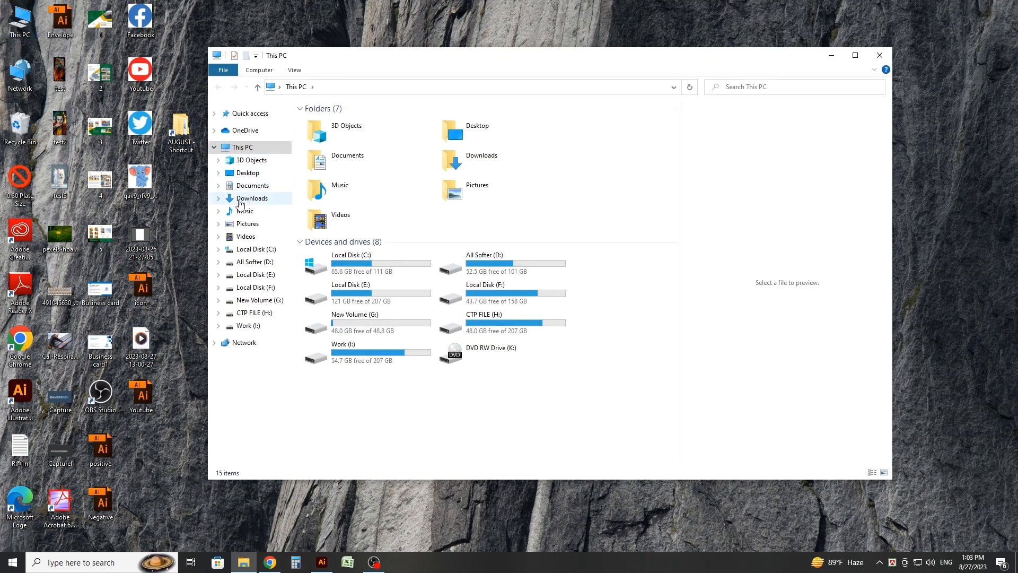
pyautogui.click(252, 201)
pyautogui.click(339, 137)
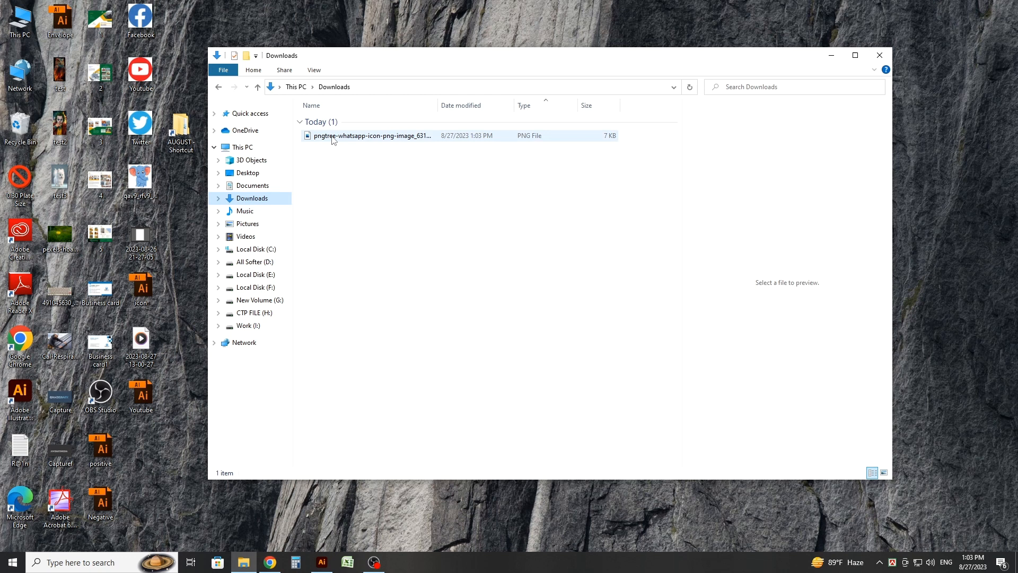
# - Open the WhatsApp PNG in Illustrator and move the image off the artboard to its left side
pyautogui.moveTo(328, 139); pyautogui.dragTo(413, 307)
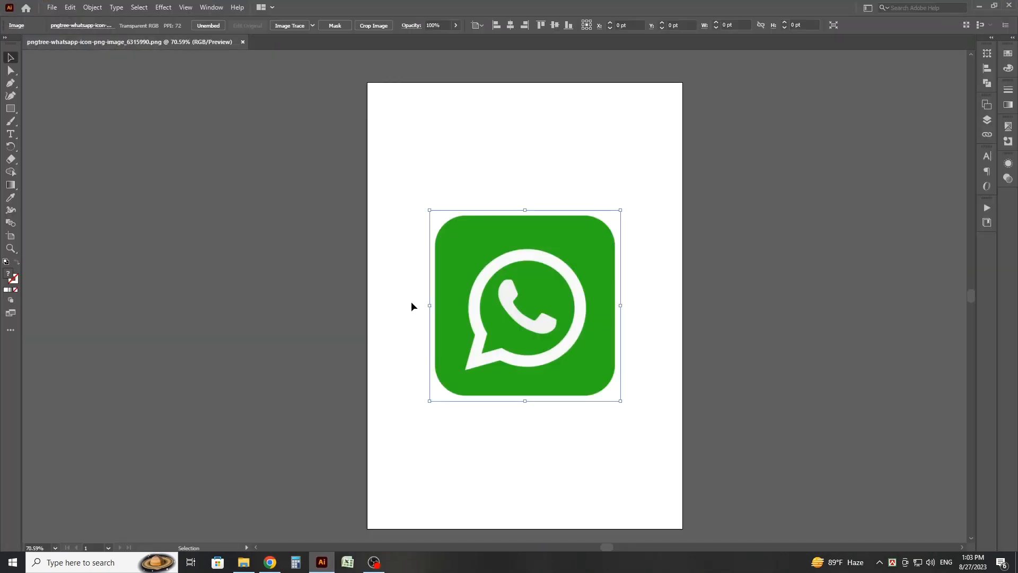
pyautogui.press('space')
pyautogui.moveTo(339, 245); pyautogui.dragTo(562, 254)
pyautogui.moveTo(684, 255); pyautogui.dragTo(366, 212)
pyautogui.hscroll(-4, 578, 228)
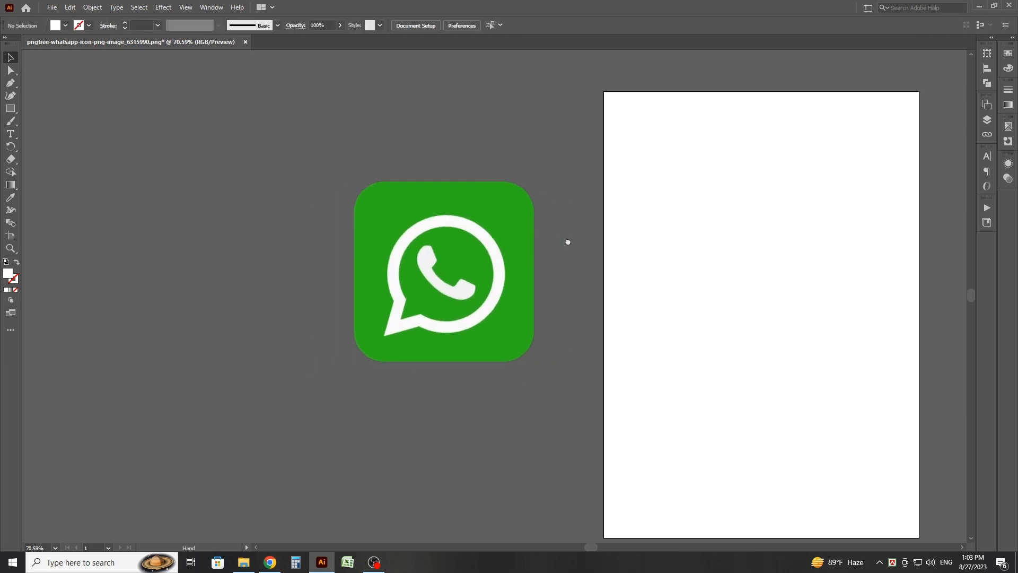
pyautogui.hotkey('ctrl', 'space')
pyautogui.moveTo(500, 215); pyautogui.dragTo(558, 231)
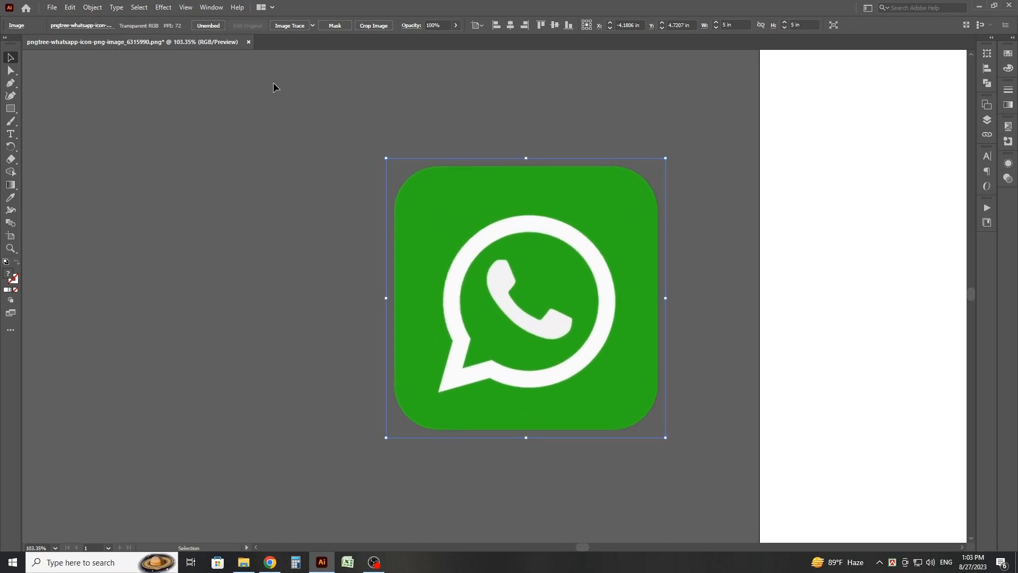
# - Trace the WhatsApp image with the Low Fidelity Photo preset and expand the tracing
pyautogui.click(313, 26)
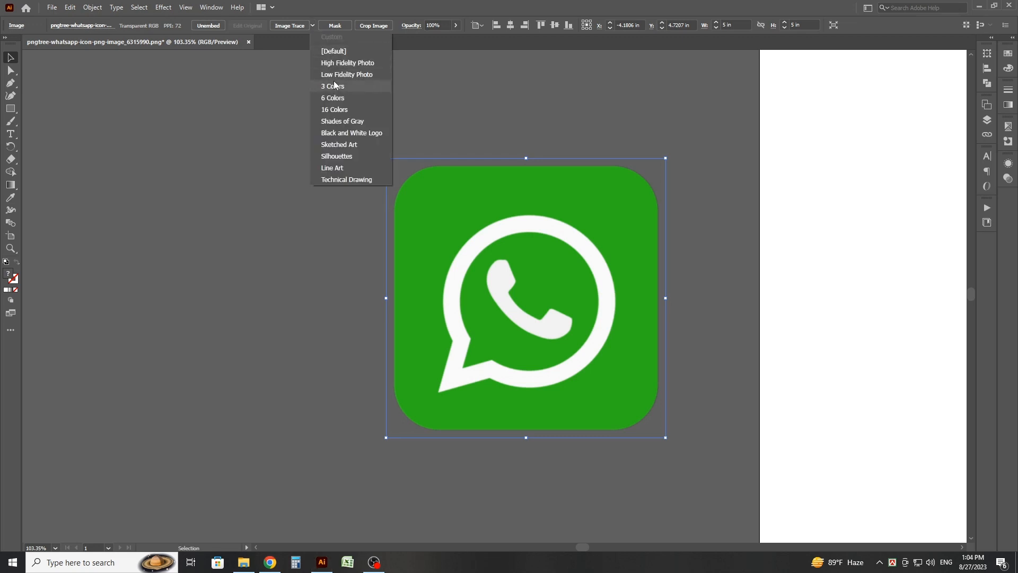
pyautogui.click(376, 75)
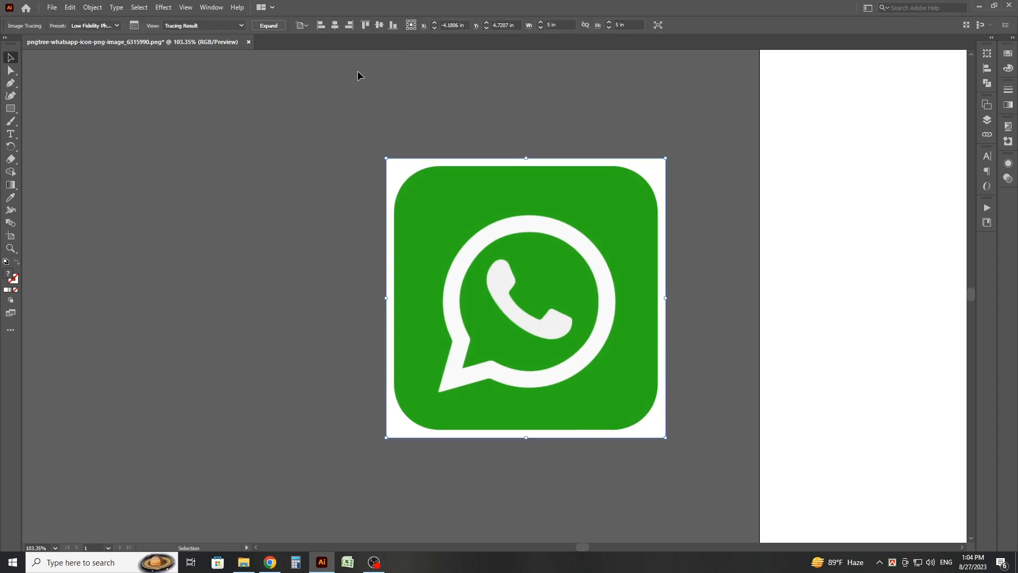
pyautogui.click(268, 26)
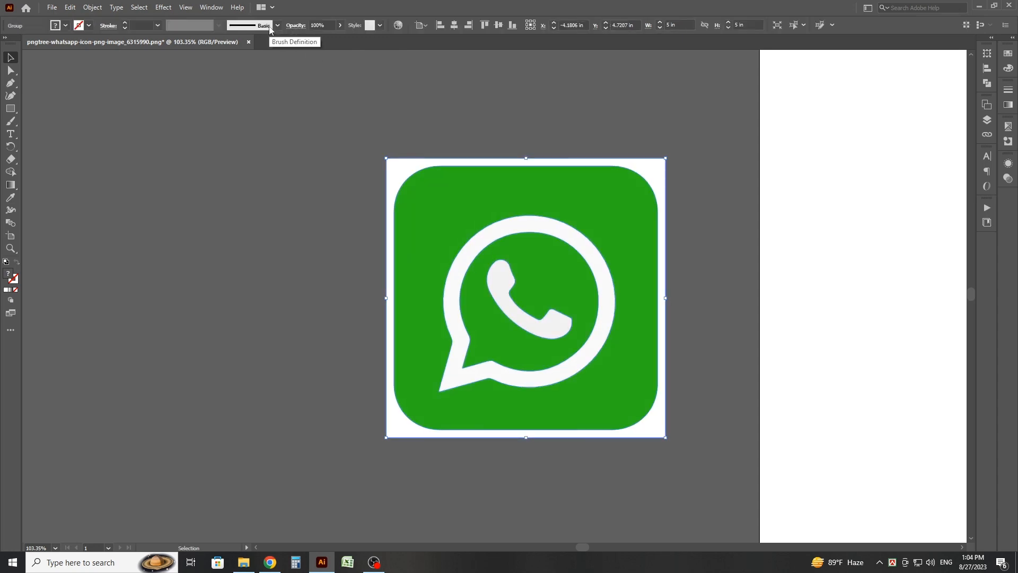
# - Ungroup the expanded WhatsApp tracing and deselect everything
pyautogui.click(304, 158)
pyautogui.click(409, 169)
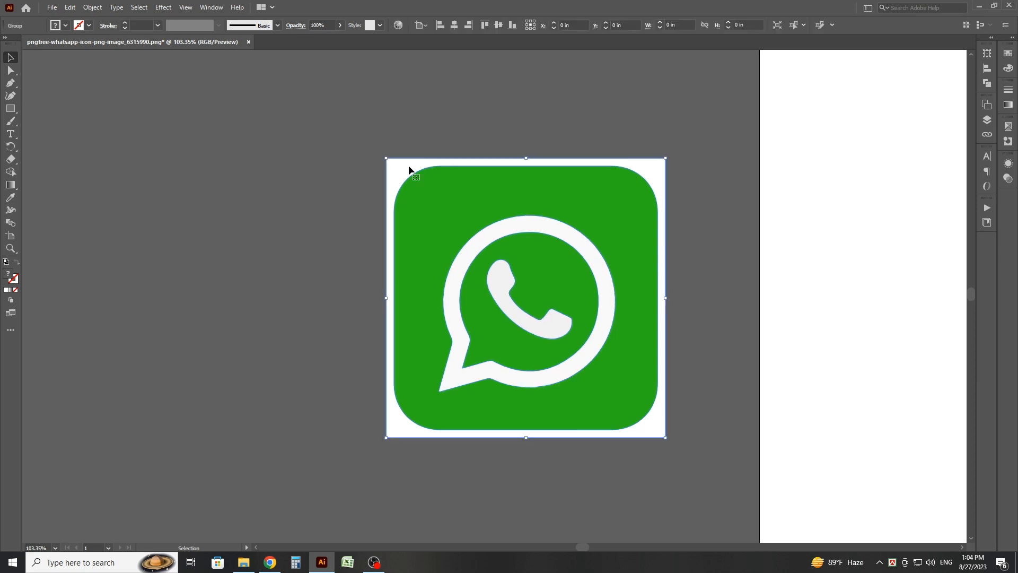
pyautogui.rightClick(409, 169)
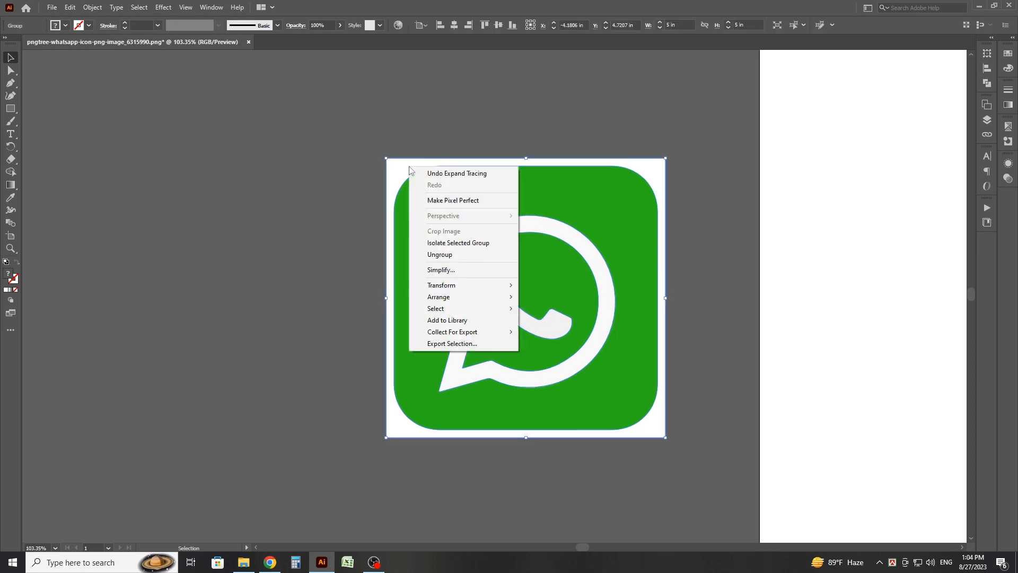
pyautogui.click(448, 255)
pyautogui.click(306, 214)
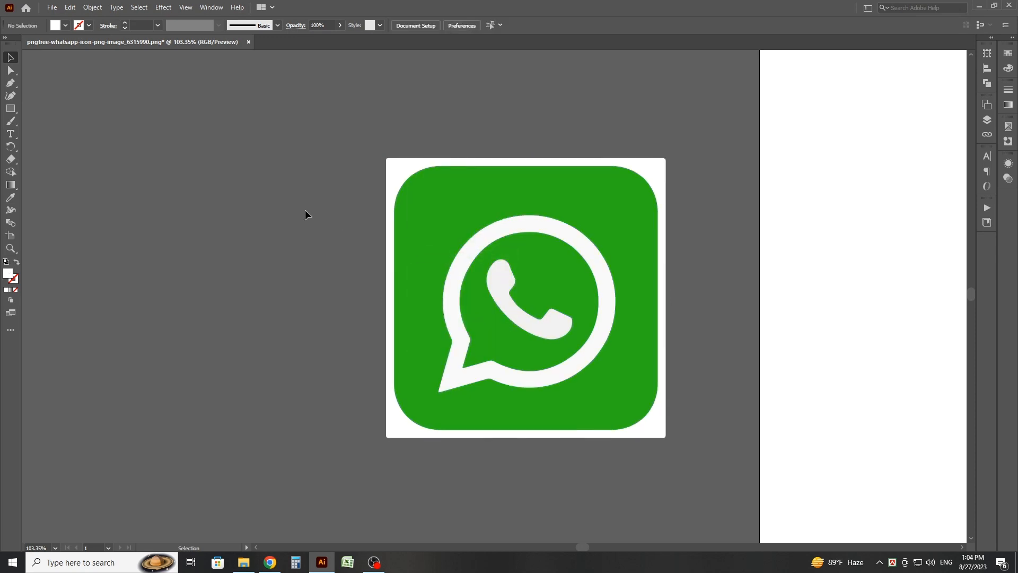
# - Delete the white background square behind the traced WhatsApp logo
pyautogui.press('a')
pyautogui.press('v')
pyautogui.click(644, 166)
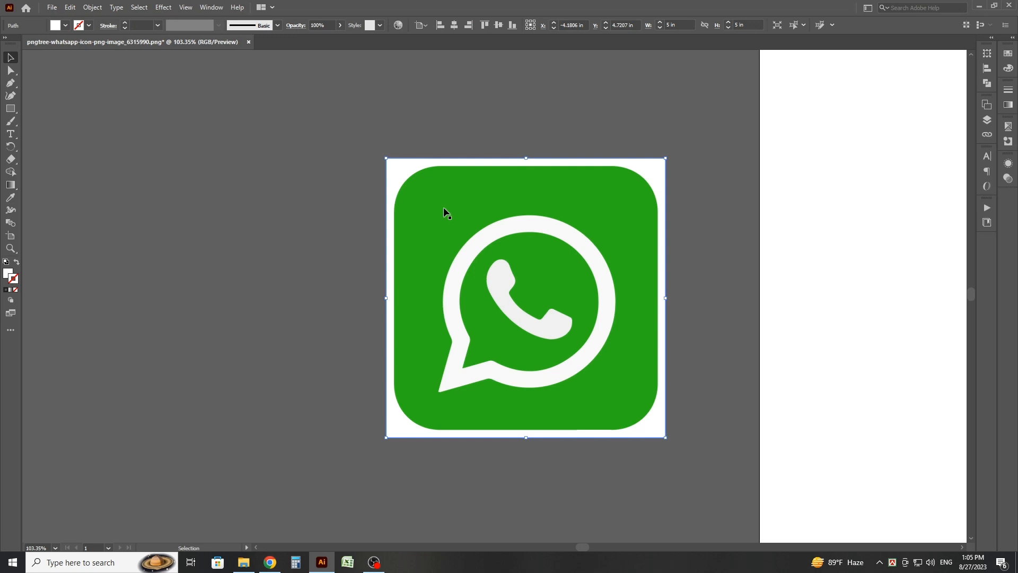
pyautogui.moveTo(633, 171); pyautogui.dragTo(285, 154)
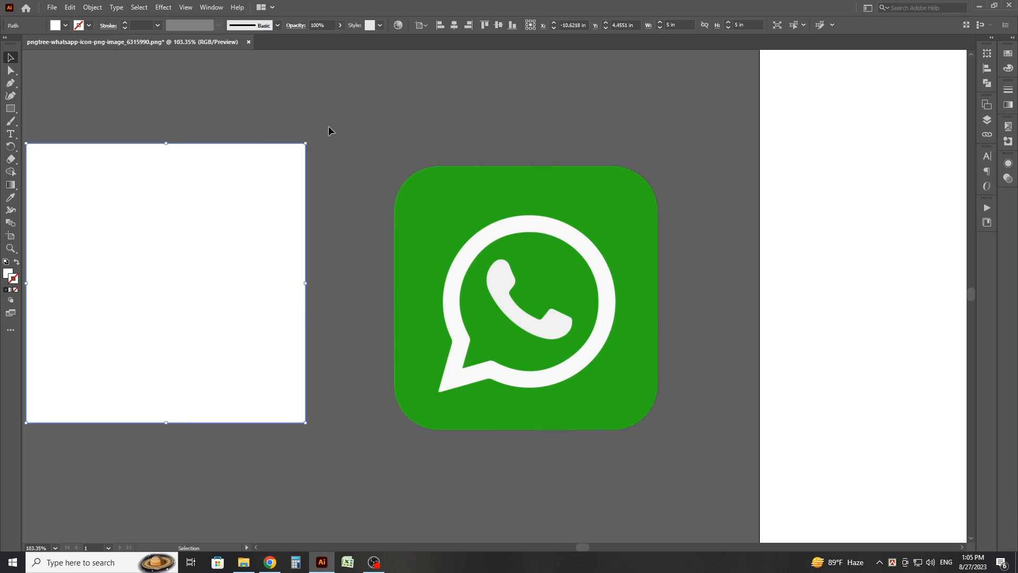
pyautogui.press('Delete')
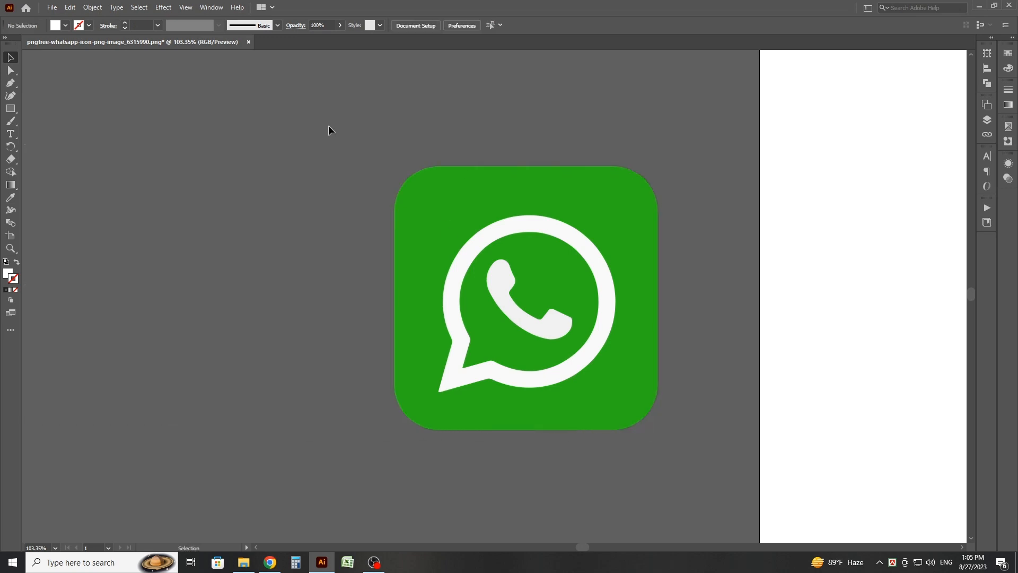
# - Inspect the traced WhatsApp logo's paths in outline view and return to the preview view
pyautogui.click(435, 242)
pyautogui.click(484, 107)
pyautogui.hotkey('ctrl', 'y')
pyautogui.hotkey('ctrl', 'y')
pyautogui.moveTo(622, 434); pyautogui.dragTo(669, 449)
pyautogui.click(754, 277)
# - Move all parts of the traced WhatsApp logo together onto the middle of the artboard
pyautogui.hotkey('ctrl', '-')
pyautogui.hotkey('ctrl', '-')
pyautogui.press('space')
pyautogui.moveTo(706, 282); pyautogui.dragTo(450, 209)
pyautogui.moveTo(250, 225); pyautogui.dragTo(595, 243)
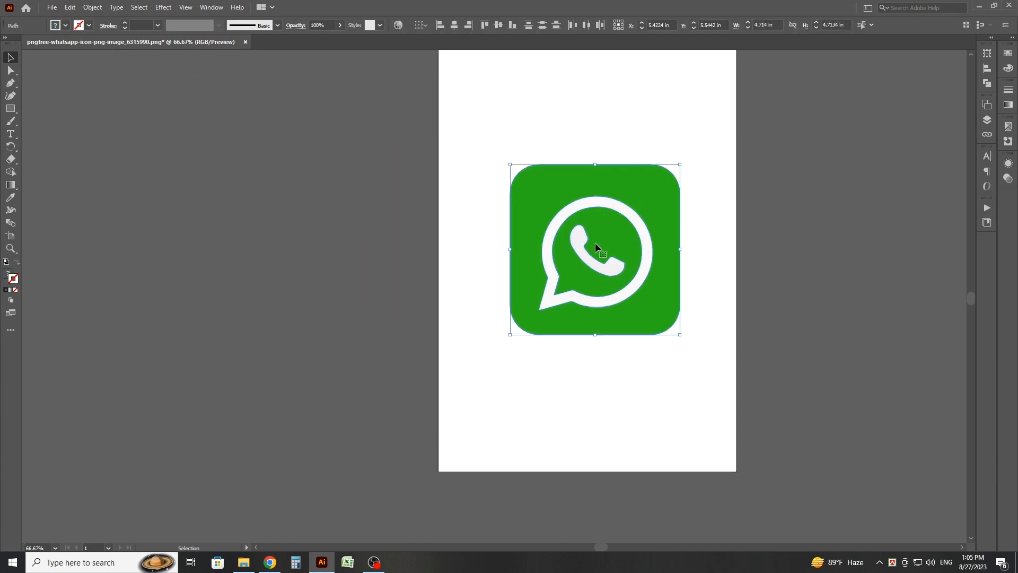
pyautogui.click(801, 238)
pyautogui.scroll(1, 800, 241)
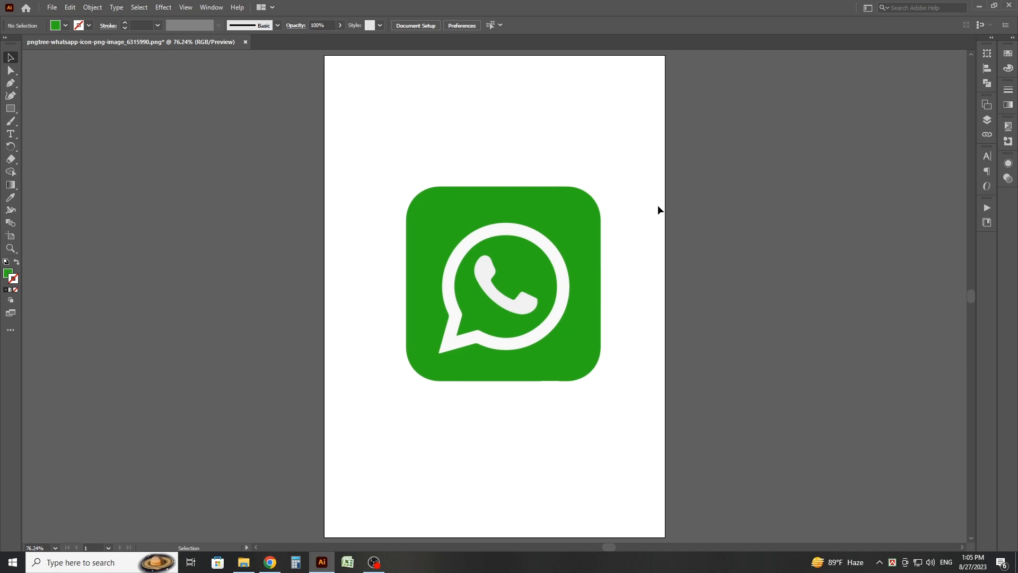
# - Close the WhatsApp document without saving its changes
pyautogui.click(245, 42)
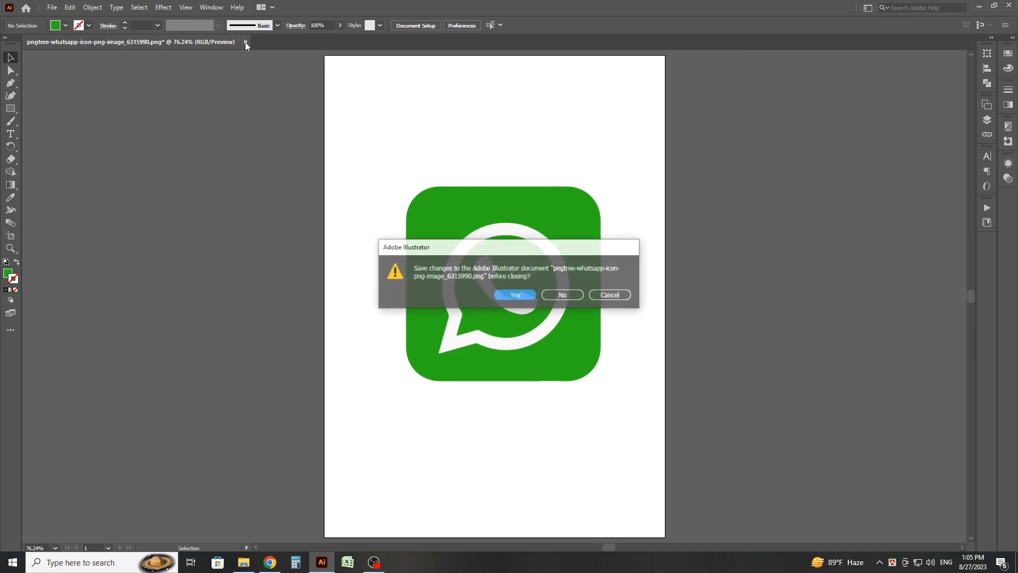
pyautogui.click(562, 296)
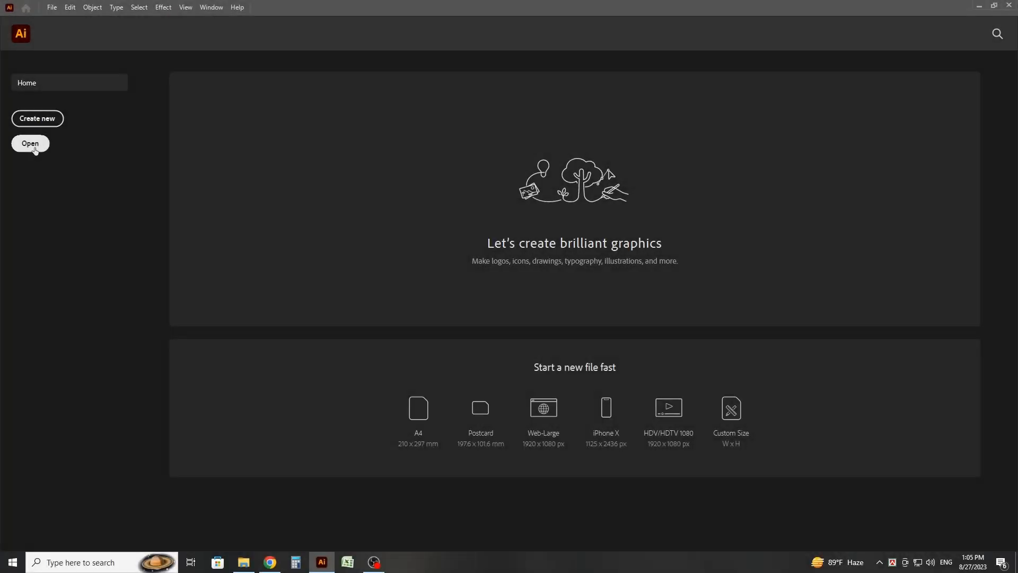
# - Open the elephant image qav9_rfv9_230629 from the Desktop
pyautogui.click(32, 147)
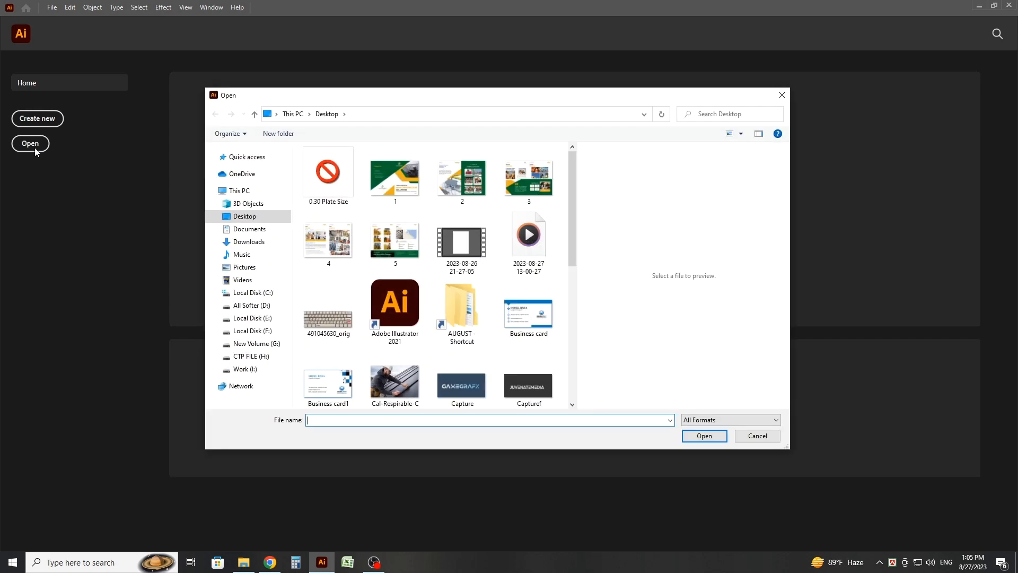
pyautogui.moveTo(573, 230); pyautogui.dragTo(576, 357)
pyautogui.click(529, 241)
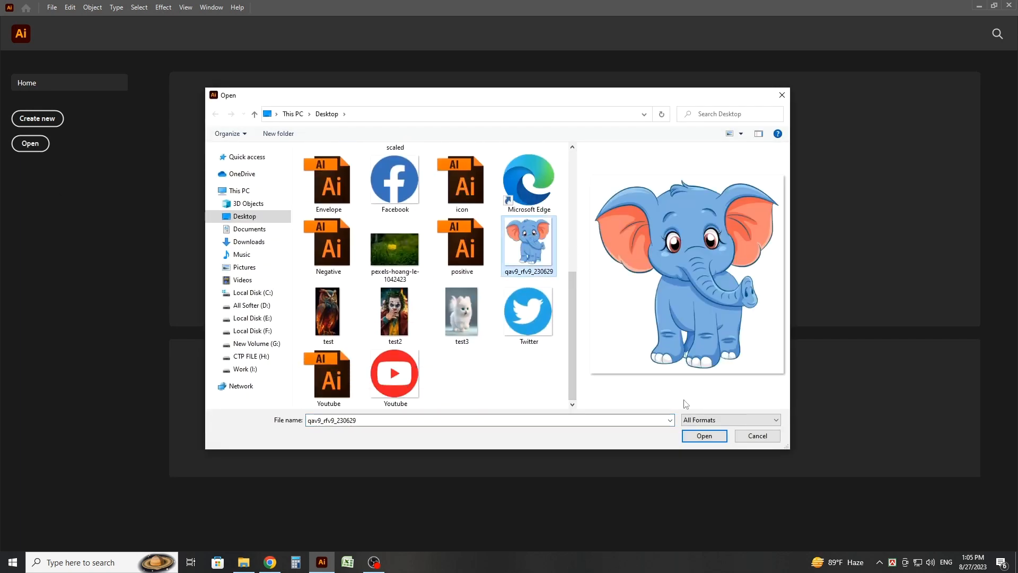
pyautogui.click(703, 437)
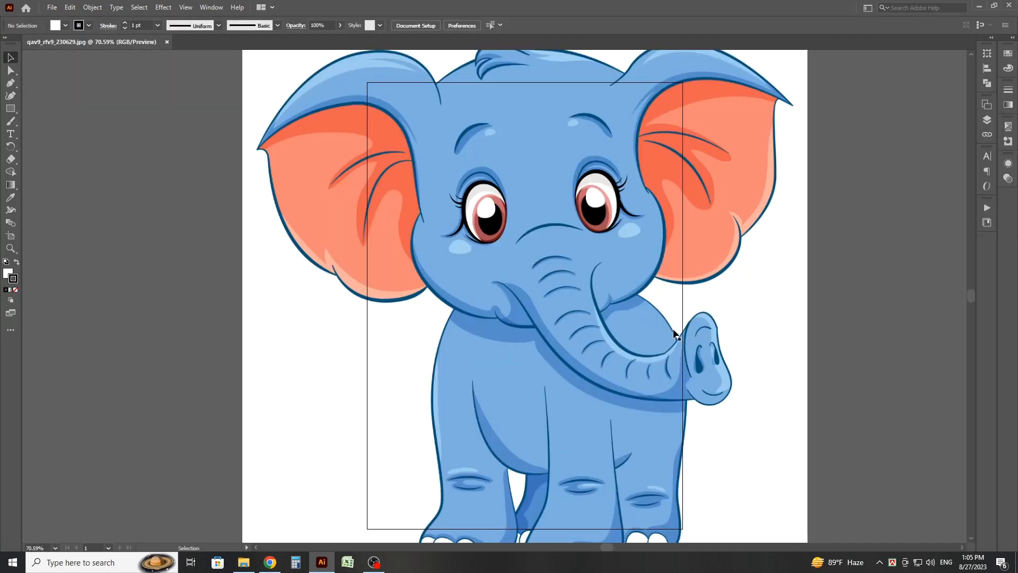
# - Move the elephant image off the artboard to its left side and check it in outline view
pyautogui.scroll(-5, 744, 344)
pyautogui.moveTo(478, 340); pyautogui.dragTo(631, 359)
pyautogui.moveTo(784, 334); pyautogui.dragTo(542, 325)
pyautogui.click(723, 298)
pyautogui.hotkey('ctrl', 'space')
pyautogui.moveTo(462, 290); pyautogui.dragTo(704, 357)
pyautogui.moveTo(463, 328); pyautogui.dragTo(488, 319)
pyautogui.moveTo(753, 394); pyautogui.dragTo(652, 381)
pyautogui.moveTo(759, 400); pyautogui.dragTo(432, 245)
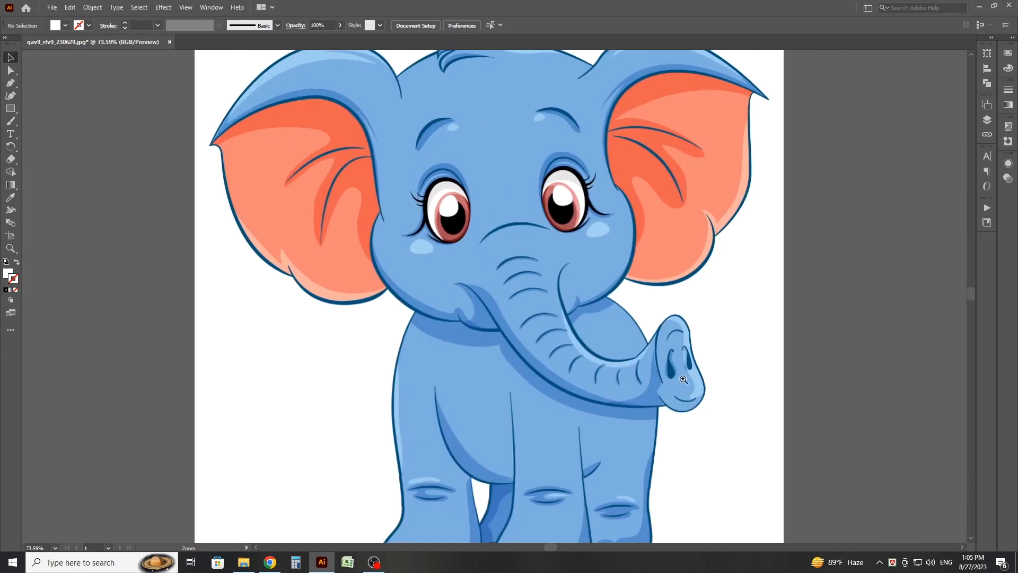
pyautogui.moveTo(689, 377); pyautogui.dragTo(573, 347)
pyautogui.moveTo(775, 325); pyautogui.dragTo(656, 245)
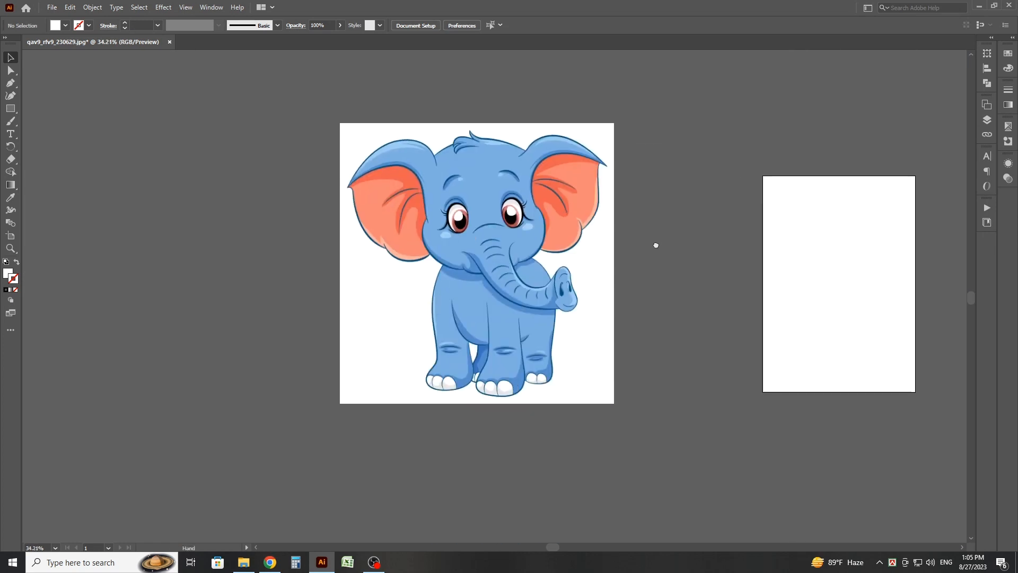
pyautogui.hotkey('ctrl', 'y')
pyautogui.hotkey('ctrl', 'y')
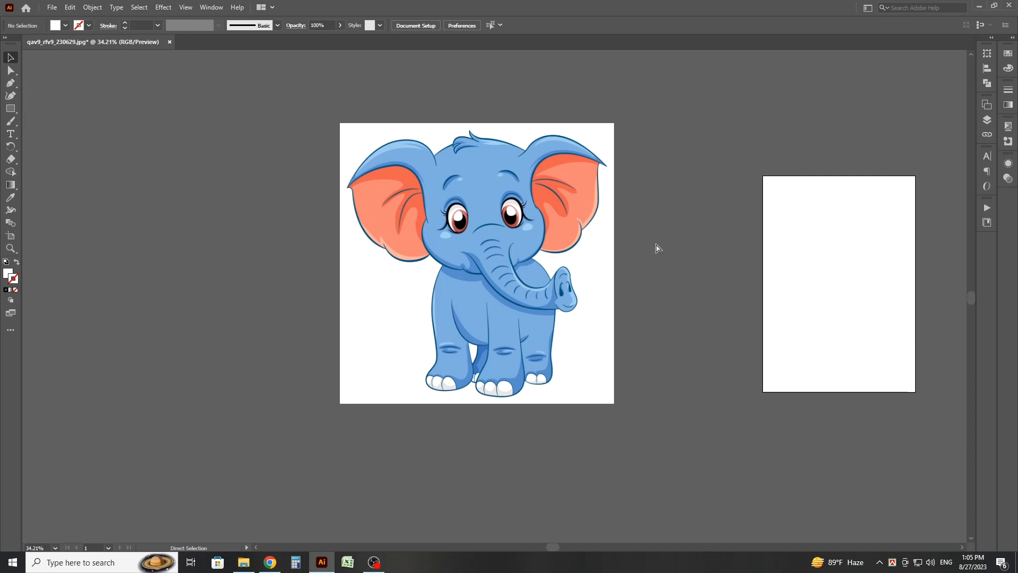
# - Trace the elephant image with the High Fidelity Photo preset, continuing despite the large image size
pyautogui.moveTo(656, 243); pyautogui.dragTo(546, 246)
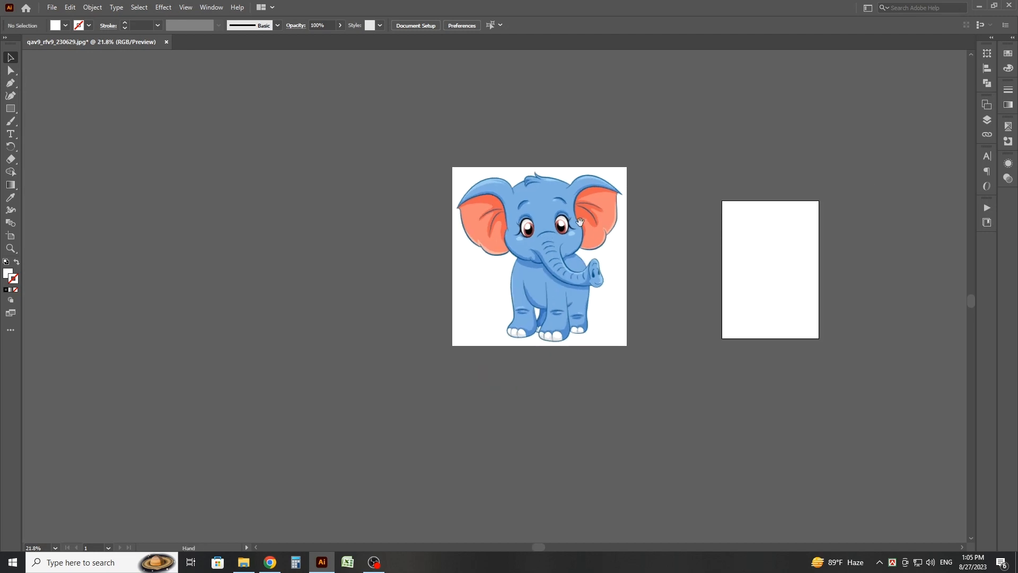
pyautogui.click(548, 248)
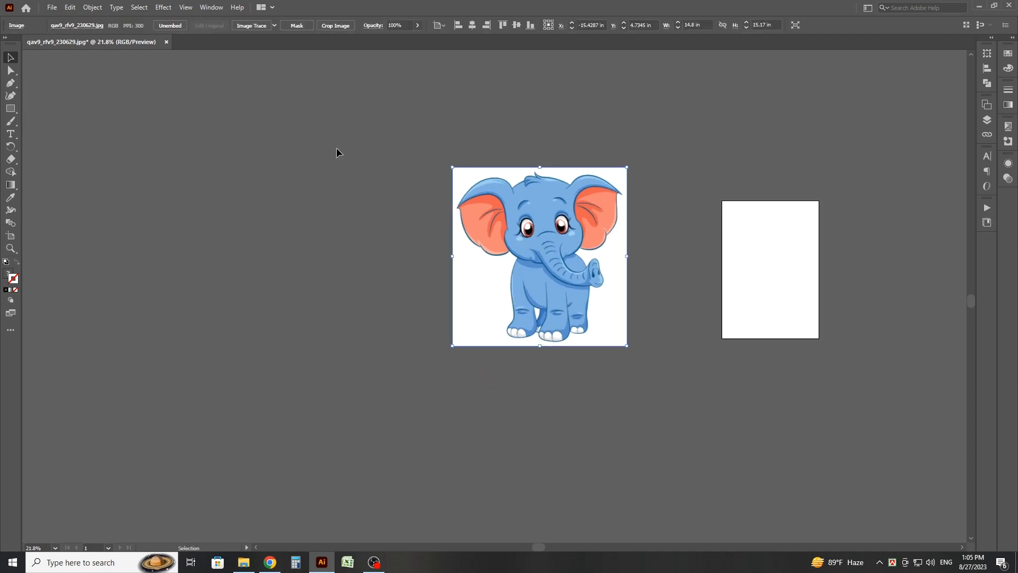
pyautogui.click(274, 27)
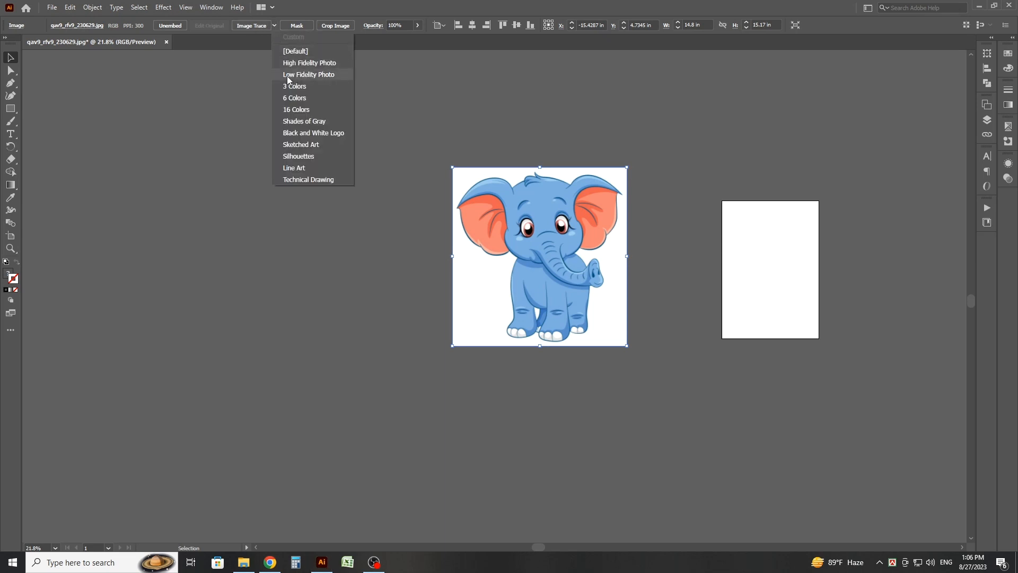
pyautogui.click(345, 62)
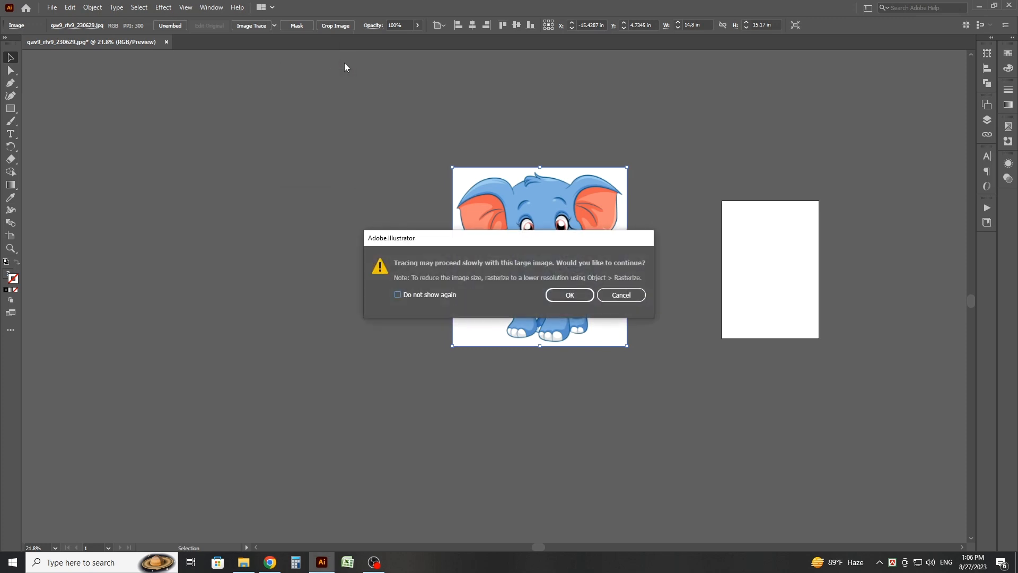
pyautogui.click(570, 295)
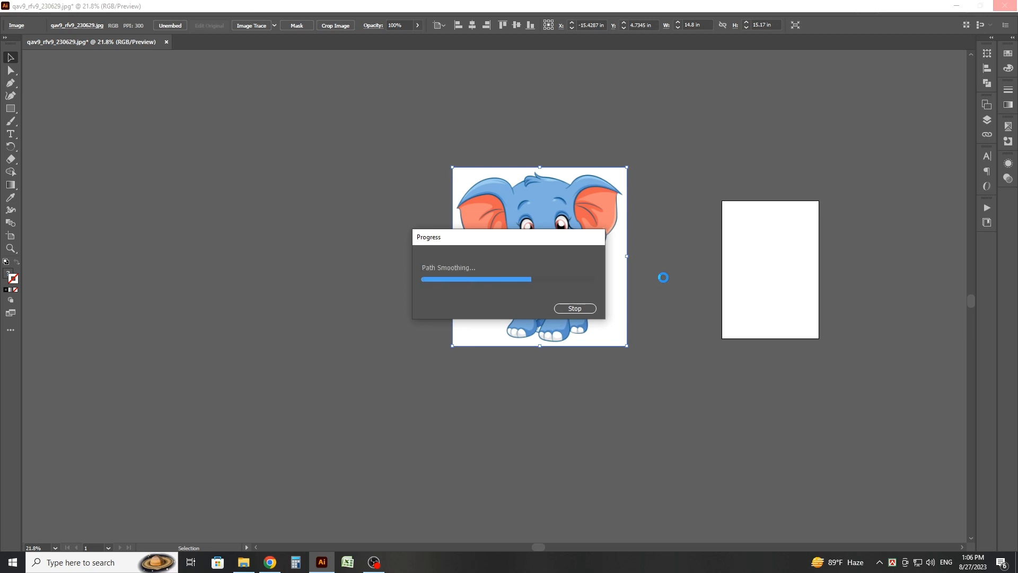
# - Examine the traced elephant's eyes, ears and trunk up close for tracing quality
pyautogui.hotkey('ctrl', 'space')
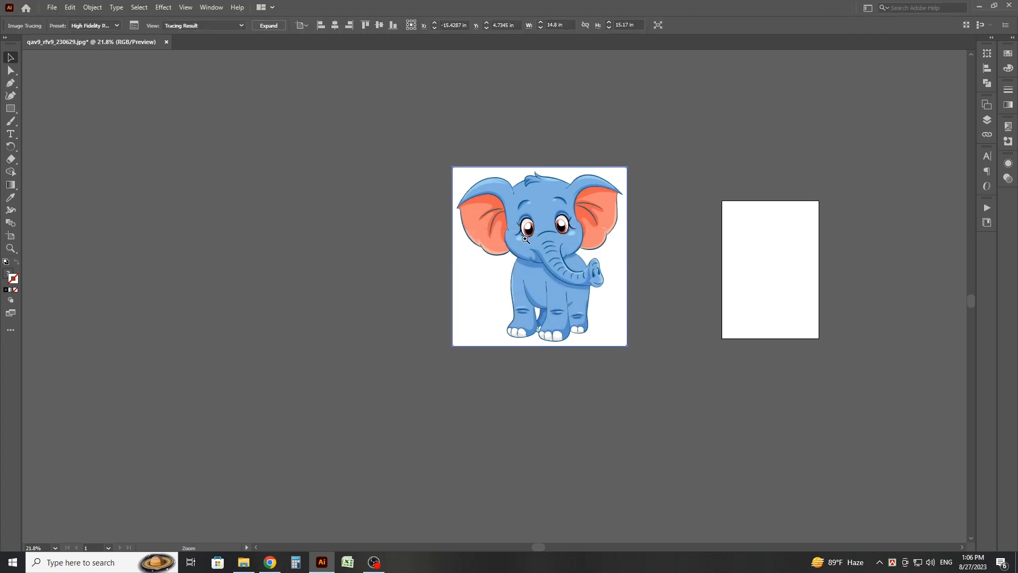
pyautogui.moveTo(526, 220); pyautogui.dragTo(663, 291)
pyautogui.press('space')
pyautogui.moveTo(595, 277); pyautogui.dragTo(486, 274)
pyautogui.hotkey('ctrl', 'space')
pyautogui.moveTo(557, 229); pyautogui.dragTo(661, 276)
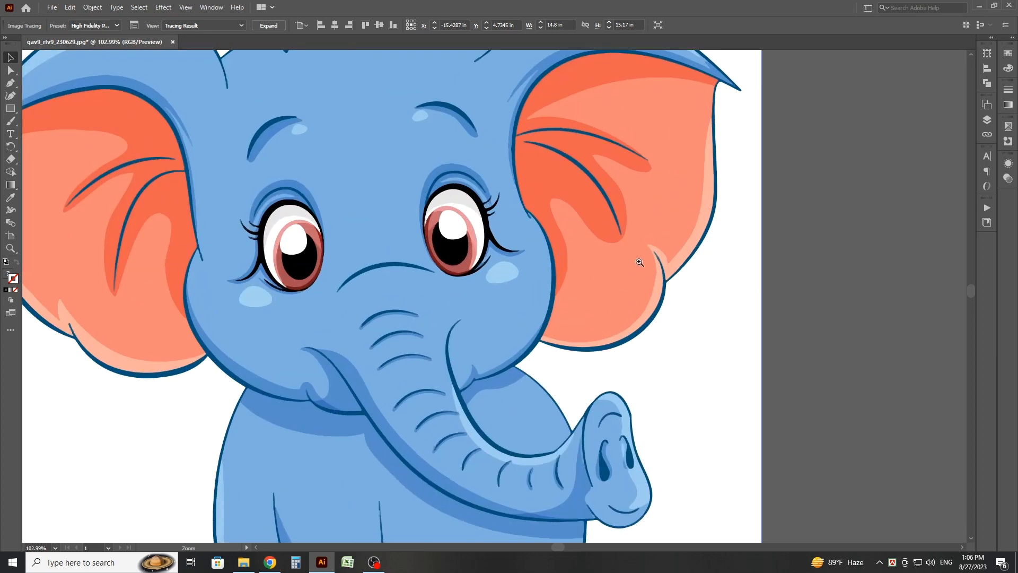
pyautogui.moveTo(668, 235); pyautogui.dragTo(775, 287)
pyautogui.moveTo(666, 295); pyautogui.dragTo(557, 281)
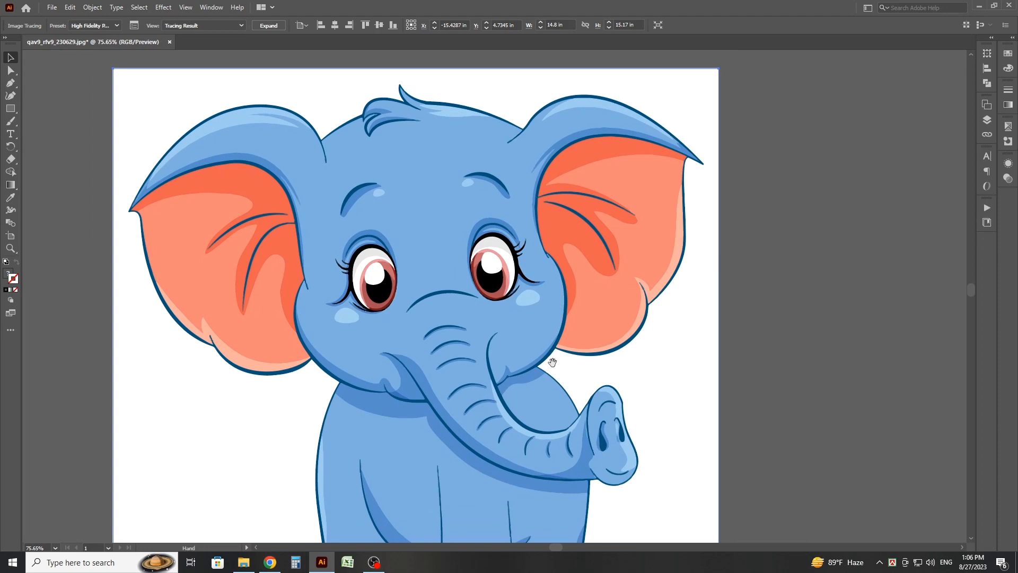
pyautogui.moveTo(553, 365)
pyautogui.mouseDown()
pyautogui.moveTo(531, 305)
pyautogui.moveTo(542, 333)
pyautogui.mouseUp()
# - Reduce the elephant tracing's Colors value to 62 in the Image Trace settings, and close the settings
pyautogui.click(210, 7)
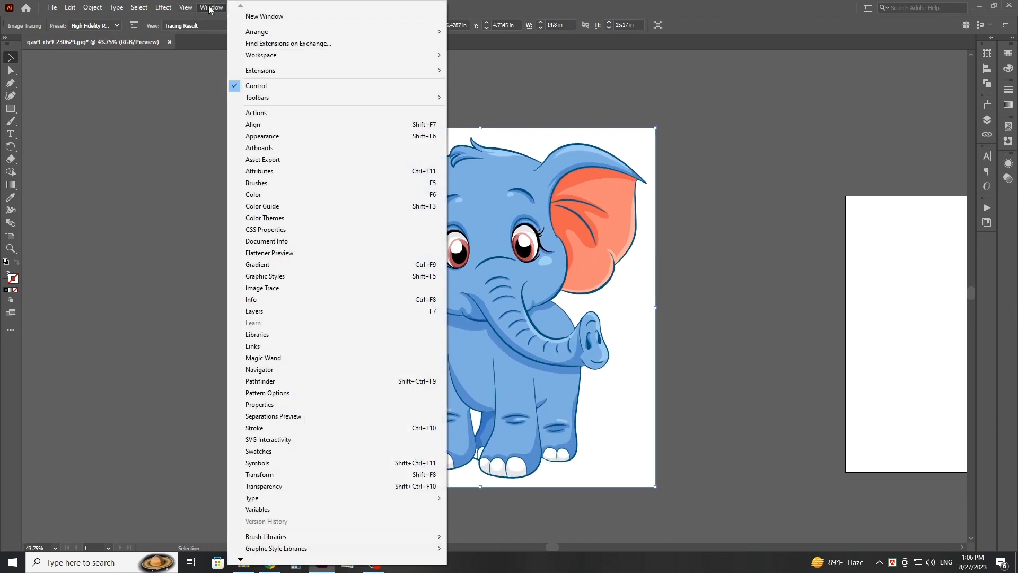
pyautogui.click(267, 288)
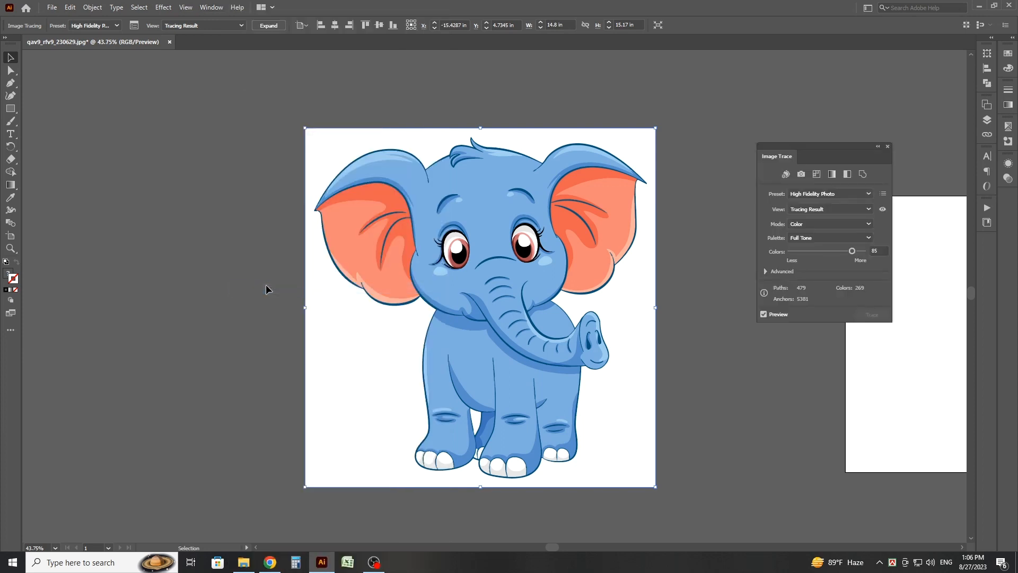
pyautogui.click(606, 266)
pyautogui.moveTo(606, 266); pyautogui.dragTo(657, 307)
pyautogui.moveTo(631, 303)
pyautogui.mouseDown()
pyautogui.moveTo(464, 335)
pyautogui.moveTo(563, 321)
pyautogui.mouseUp()
pyautogui.moveTo(853, 252); pyautogui.dragTo(837, 254)
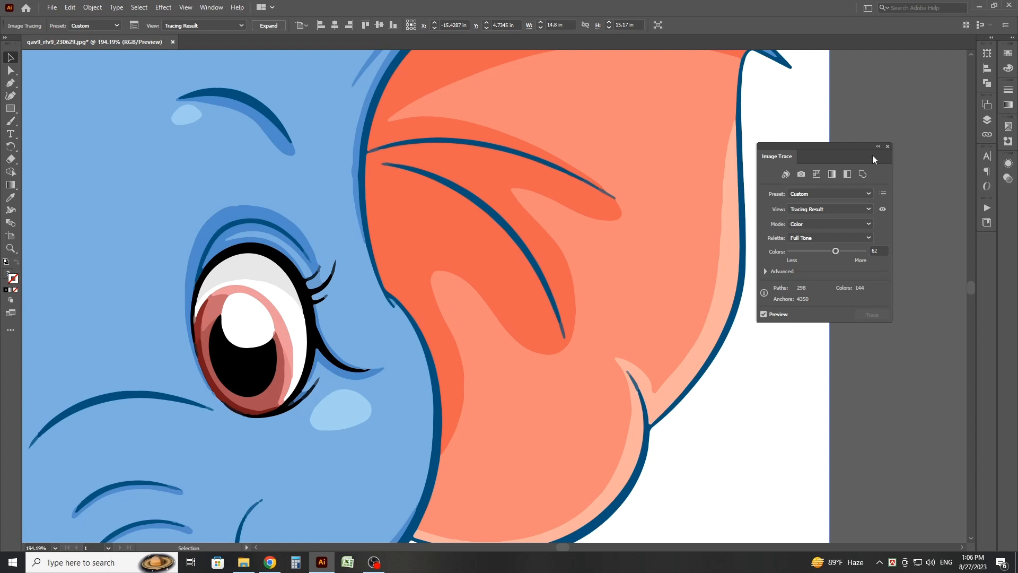
pyautogui.click(888, 147)
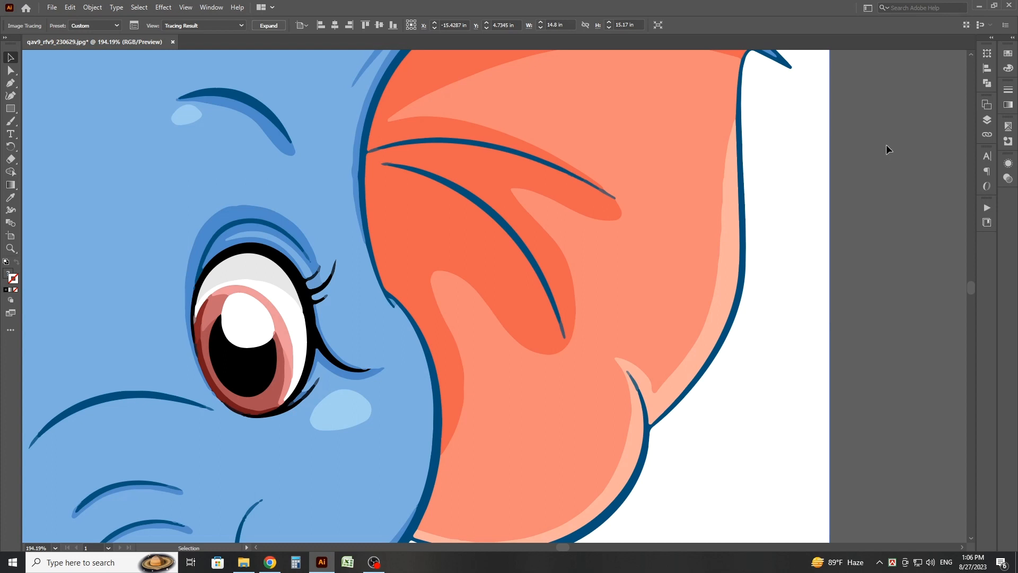
pyautogui.scroll(-8, 785, 216)
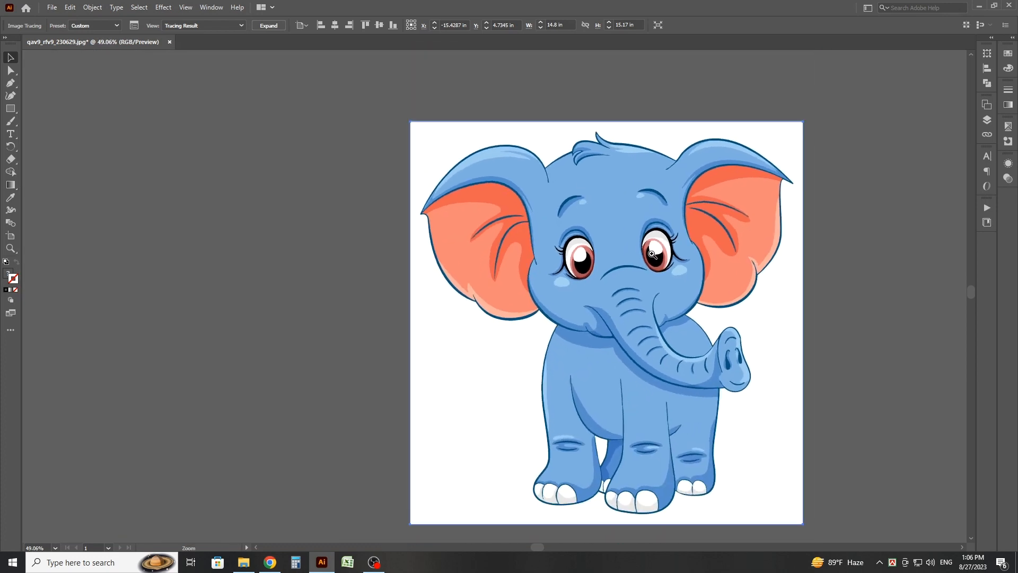
# - Expand the elephant tracing into editable paths and ungroup them
pyautogui.moveTo(649, 269); pyautogui.dragTo(581, 268)
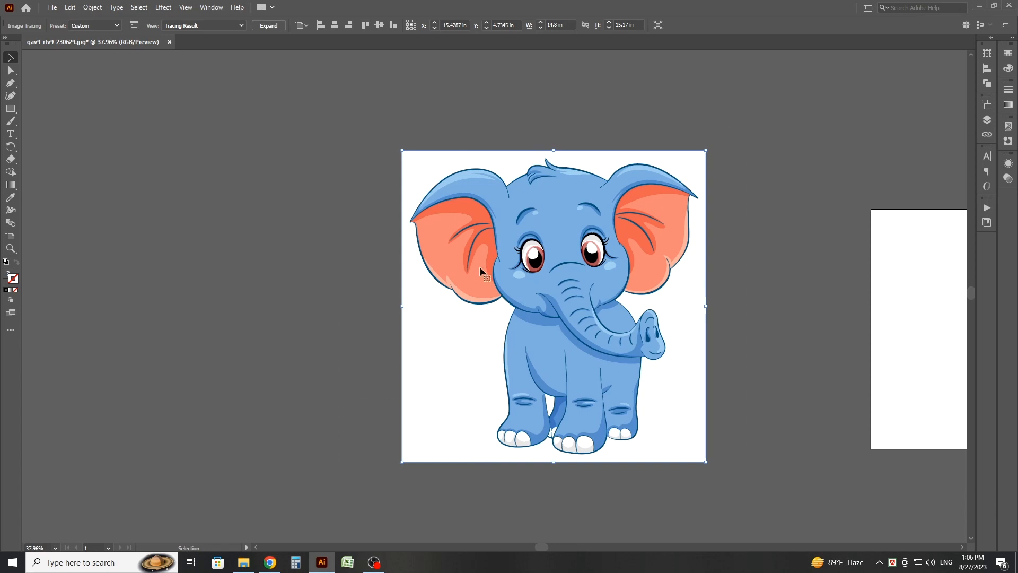
pyautogui.click(273, 26)
pyautogui.click(302, 171)
pyautogui.click(414, 158)
pyautogui.rightClick(414, 158)
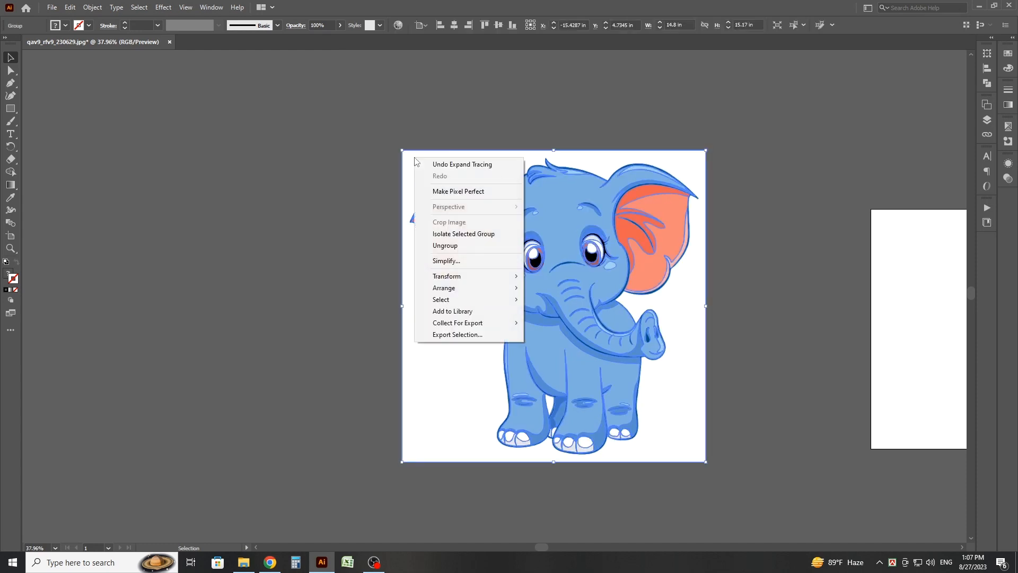
pyautogui.click(455, 234)
pyautogui.doubleClick(260, 205)
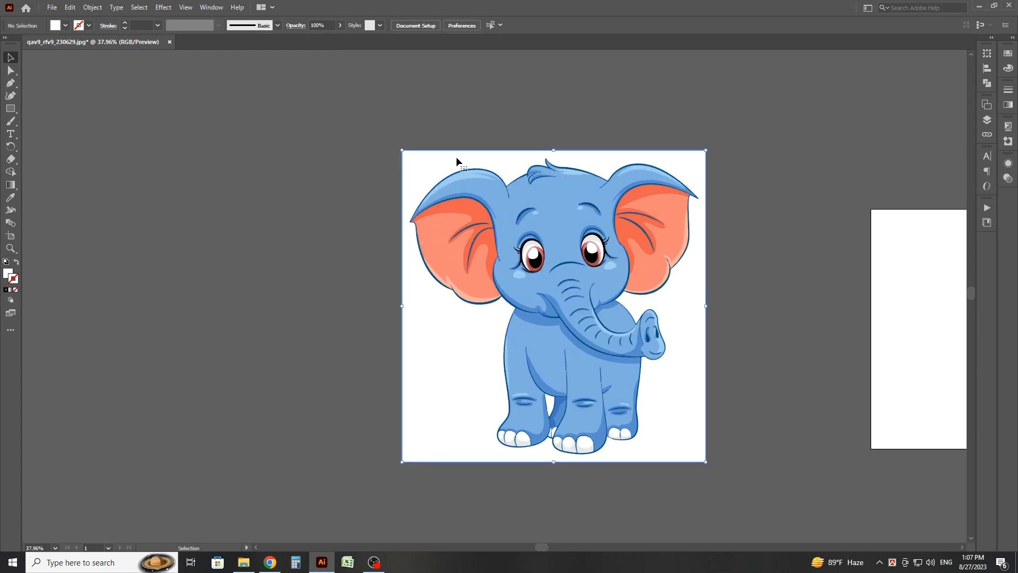
# - Move the white background shape out from behind the elephant and delete it
pyautogui.click(456, 157)
pyautogui.moveTo(492, 157); pyautogui.dragTo(162, 148)
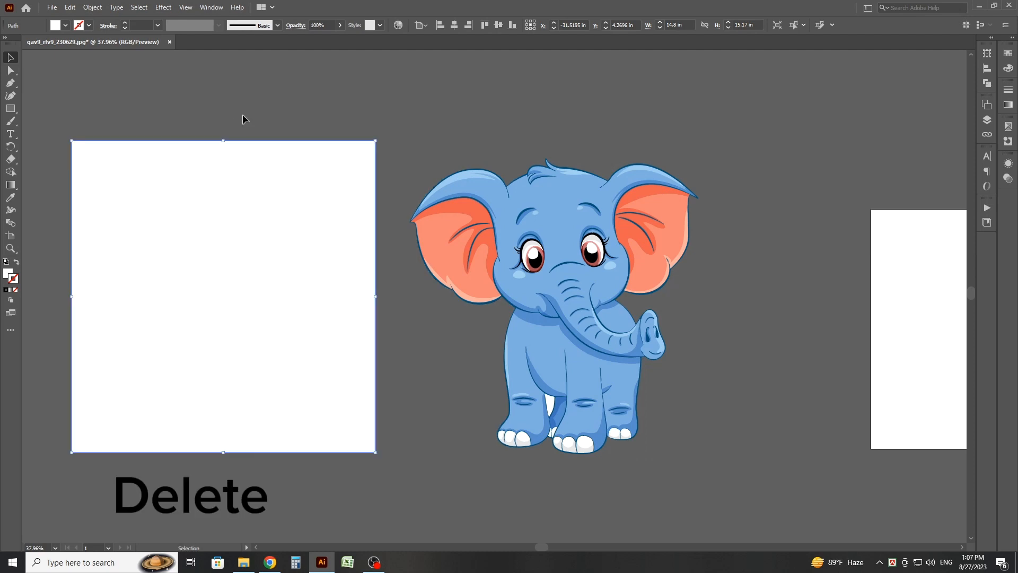
pyautogui.press('Delete')
# - Check the elephant's paths in outline view and examine the artwork up close in preview
pyautogui.hscroll(5, 578, 262)
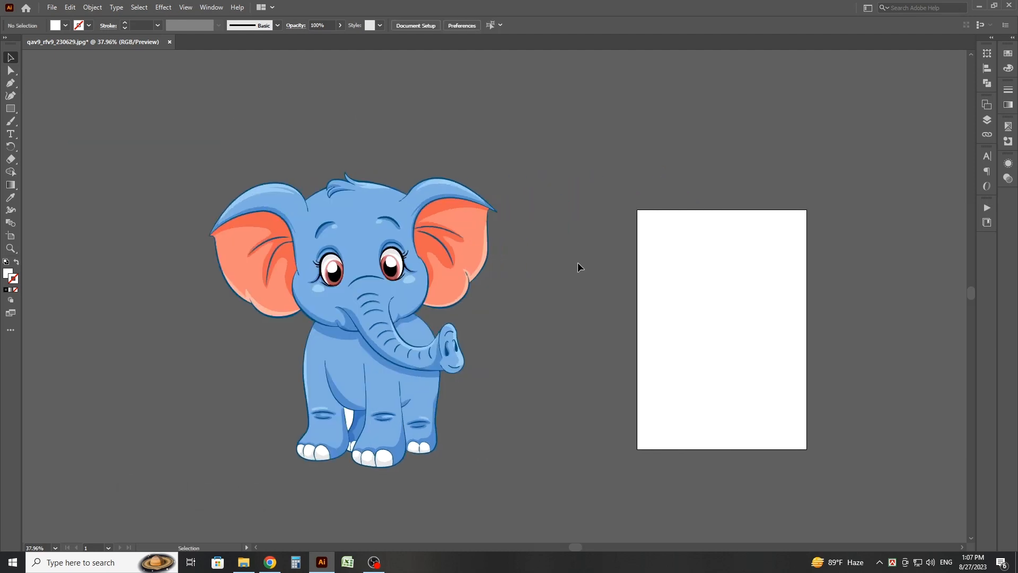
pyautogui.hotkey('ctrl', 'y')
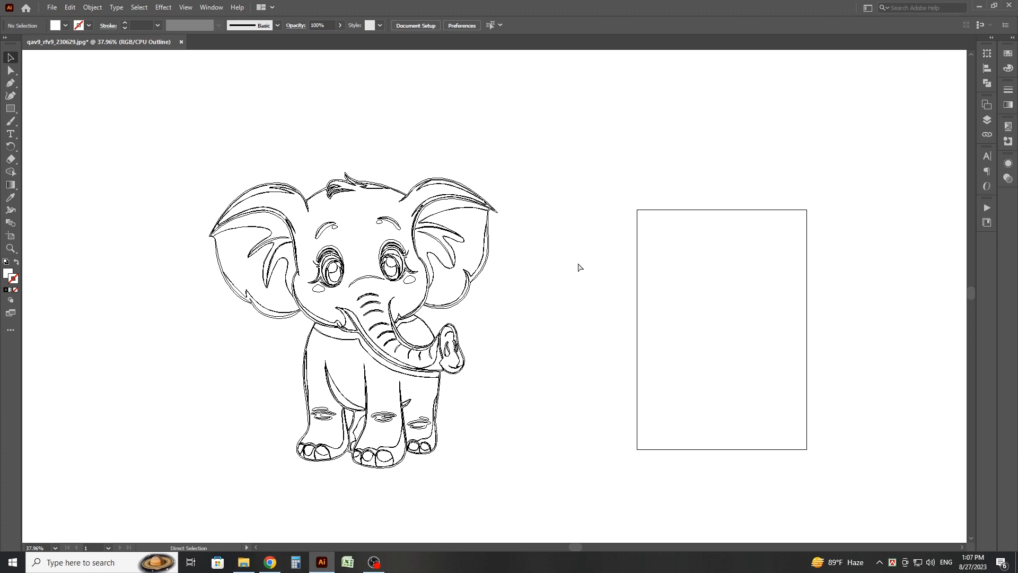
pyautogui.hotkey('ctrl', 'y')
pyautogui.moveTo(382, 299); pyautogui.dragTo(500, 364)
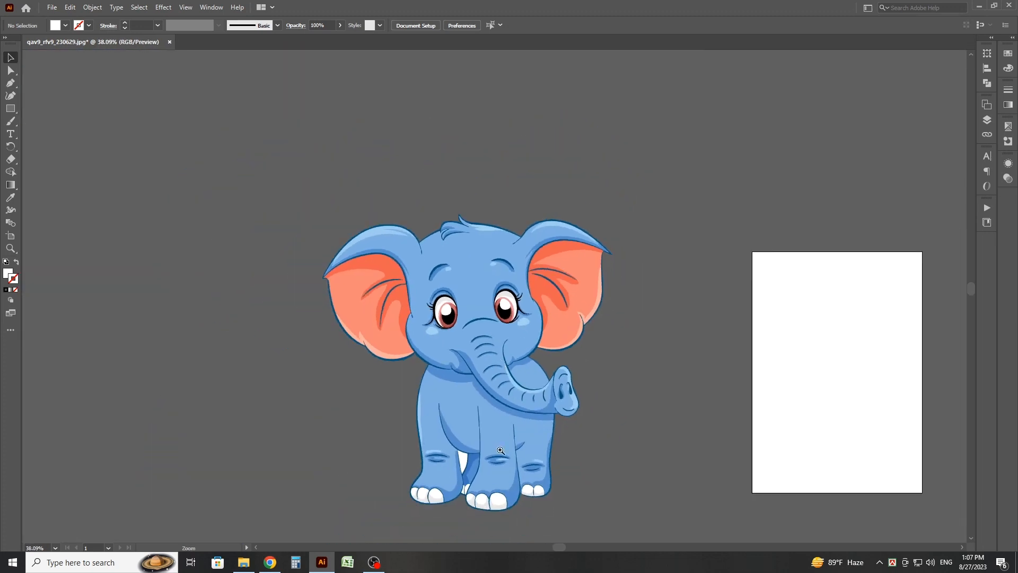
pyautogui.moveTo(500, 450); pyautogui.dragTo(701, 405)
pyautogui.moveTo(627, 409); pyautogui.dragTo(497, 387)
pyautogui.moveTo(541, 325); pyautogui.dragTo(745, 367)
pyautogui.moveTo(566, 369); pyautogui.dragTo(398, 314)
pyautogui.moveTo(507, 328); pyautogui.dragTo(477, 328)
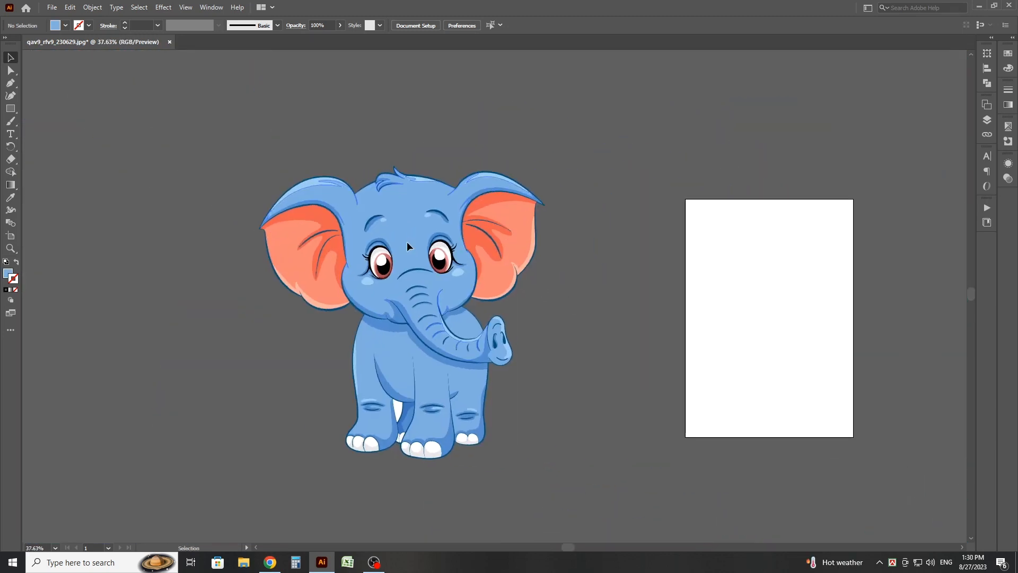
# - Group all of the elephant's paths and move the group closer to the artboard
pyautogui.click(408, 245)
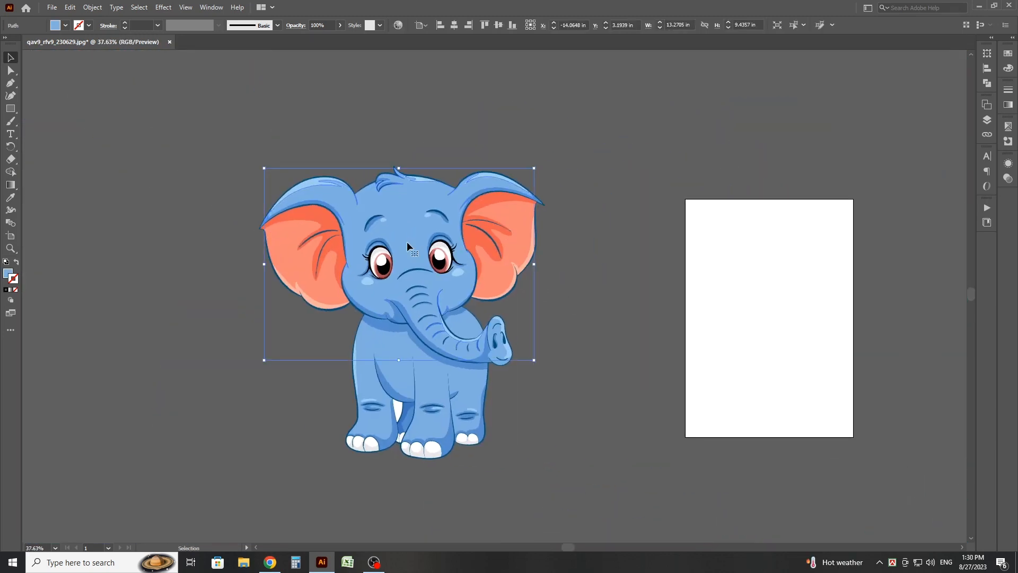
pyautogui.hotkey('ctrl', 'a')
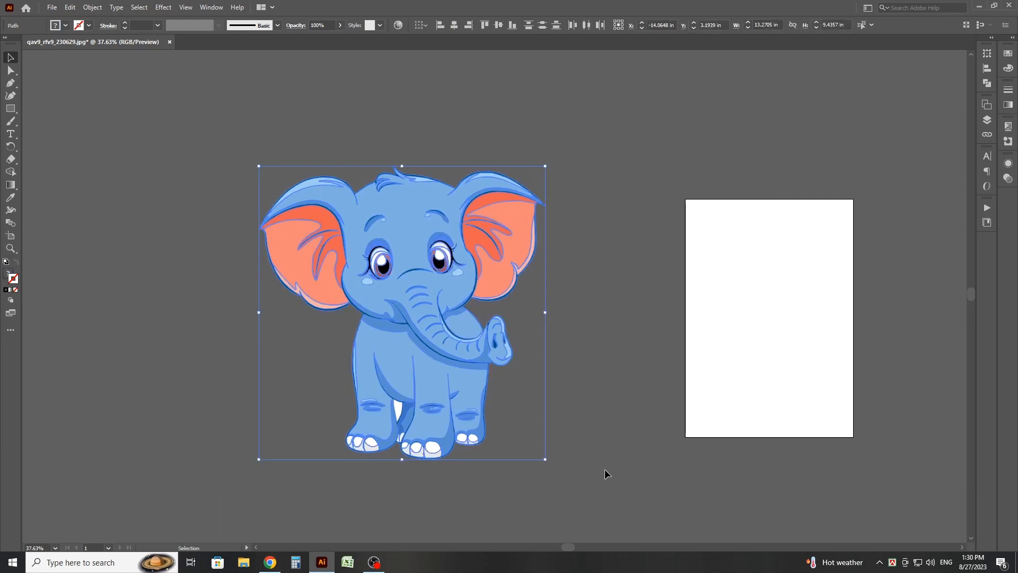
pyautogui.rightClick(418, 228)
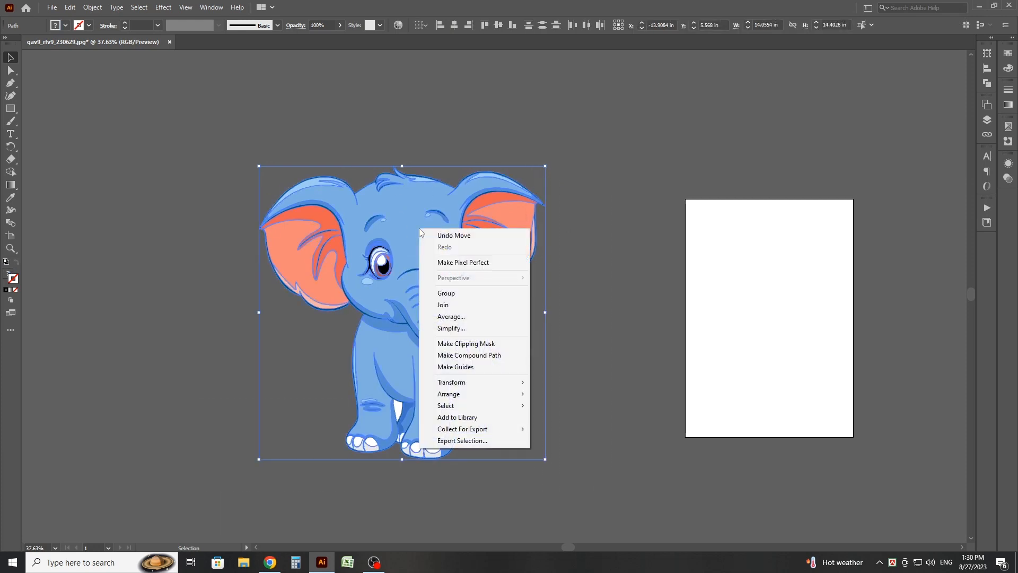
pyautogui.click(463, 293)
pyautogui.click(699, 211)
pyautogui.moveTo(385, 243); pyautogui.dragTo(505, 242)
pyautogui.click(285, 193)
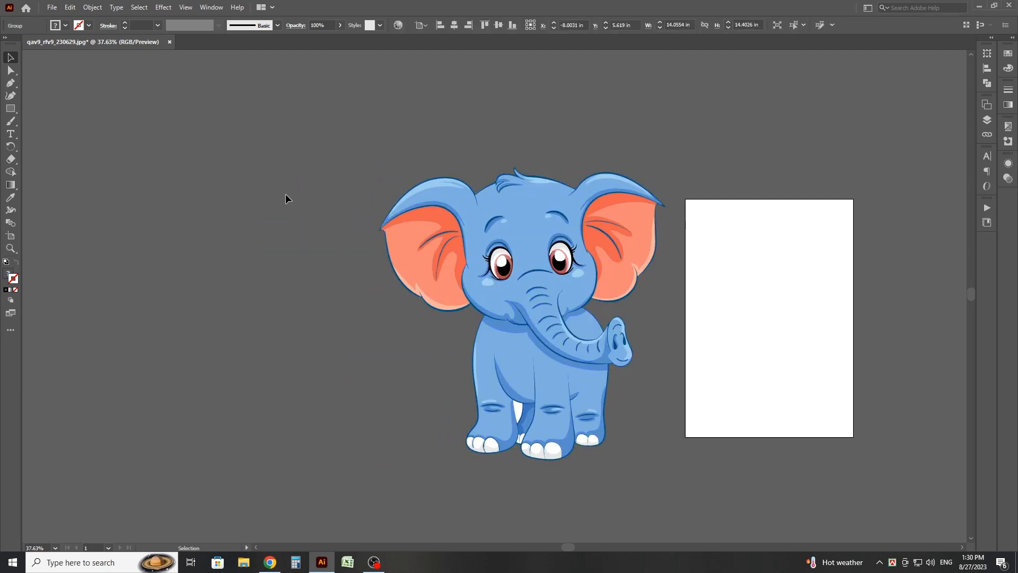
# - Resize the artboard by its edges to about 20.9 by 16.7 in so that it surrounds the elephant
pyautogui.click(10, 237)
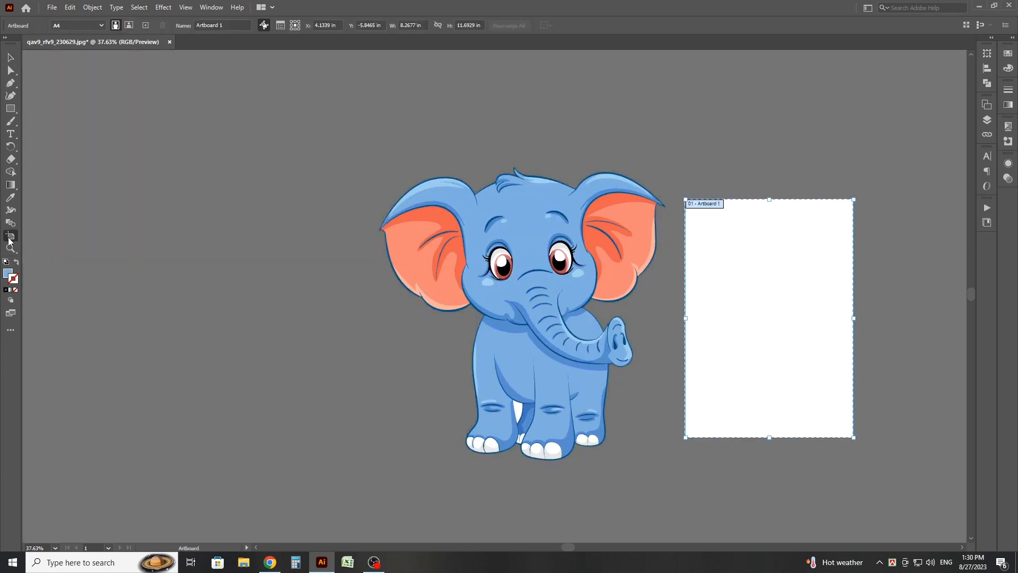
pyautogui.moveTo(687, 317); pyautogui.dragTo(301, 318)
pyautogui.moveTo(584, 201); pyautogui.dragTo(583, 146)
pyautogui.moveTo(578, 438); pyautogui.dragTo(577, 486)
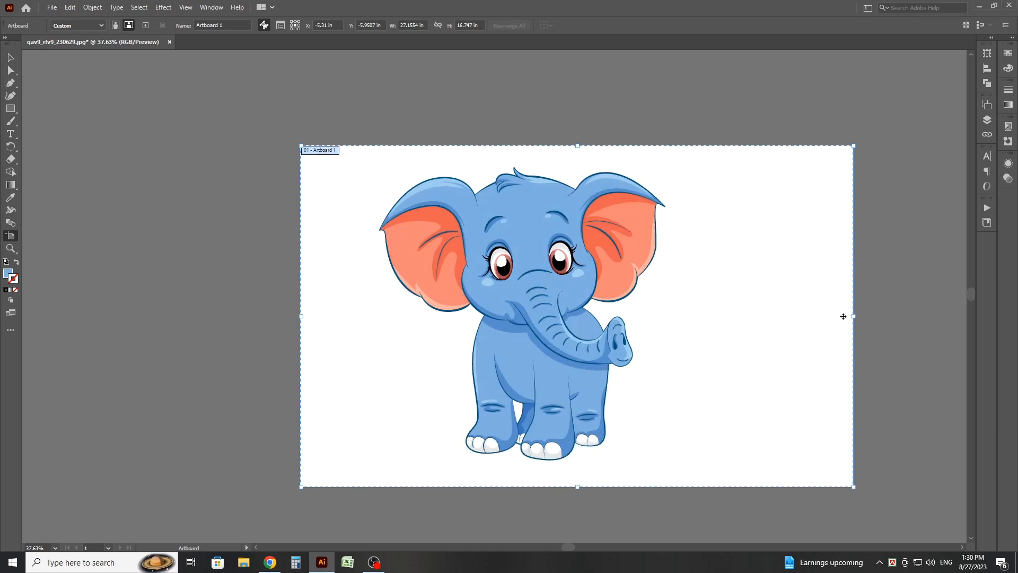
pyautogui.moveTo(856, 321); pyautogui.dragTo(727, 318)
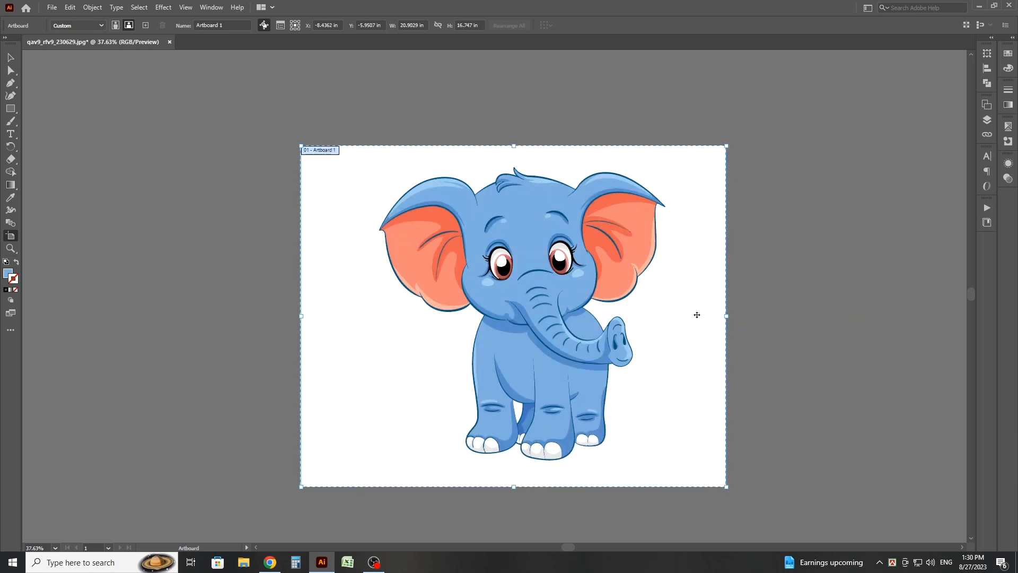
# - Shift the elephant group slightly left to centre it on the resized artboard
pyautogui.click(10, 56)
pyautogui.click(526, 261)
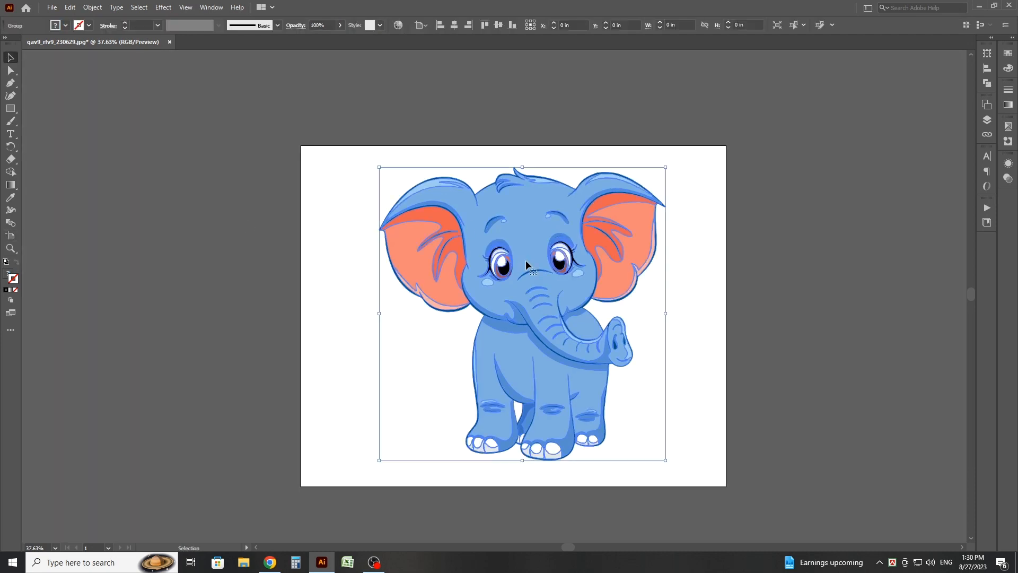
pyautogui.moveTo(529, 260); pyautogui.dragTo(521, 262)
pyautogui.click(332, 175)
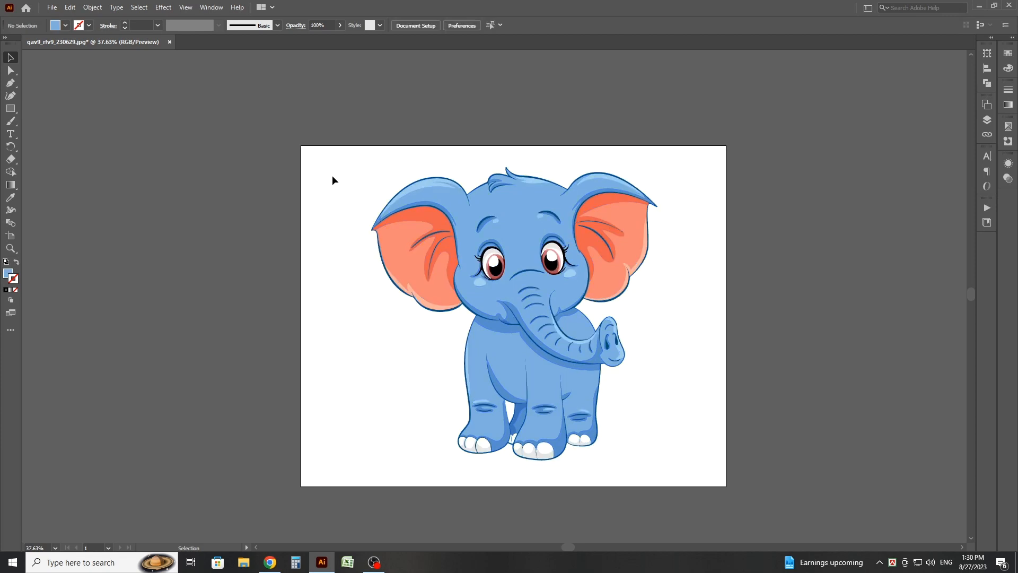
# - Save the document to the Desktop as Elephant in Adobe Illustrator (*.AI) format with the default Illustrator options
pyautogui.click(49, 7)
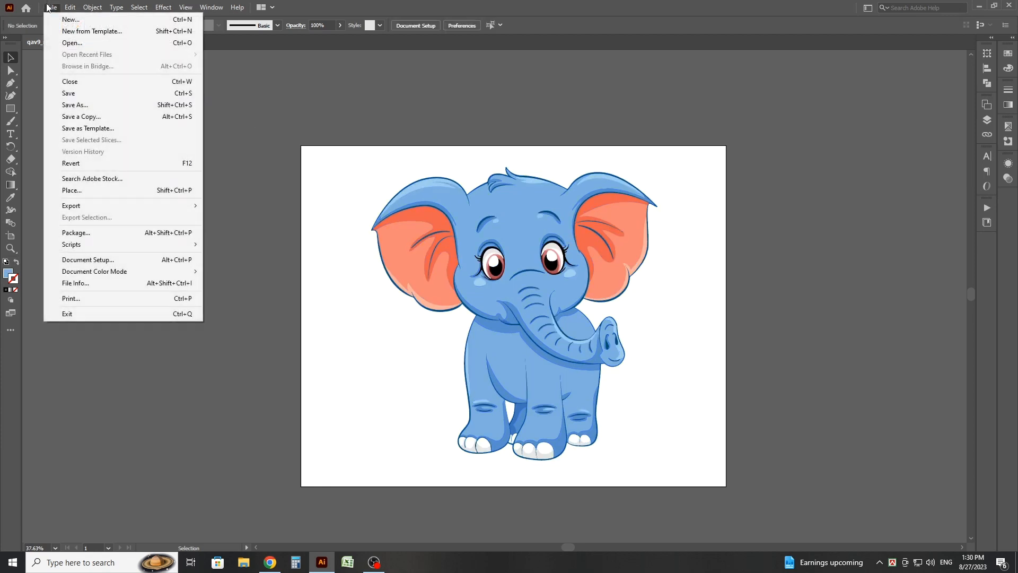
pyautogui.click(69, 94)
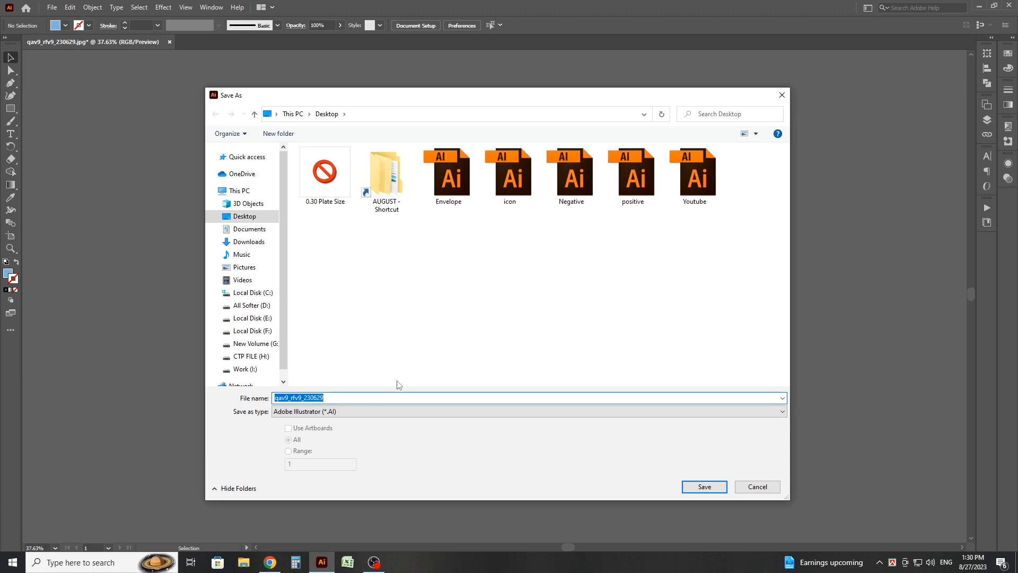
pyautogui.write('Elephant')
pyautogui.click(332, 414)
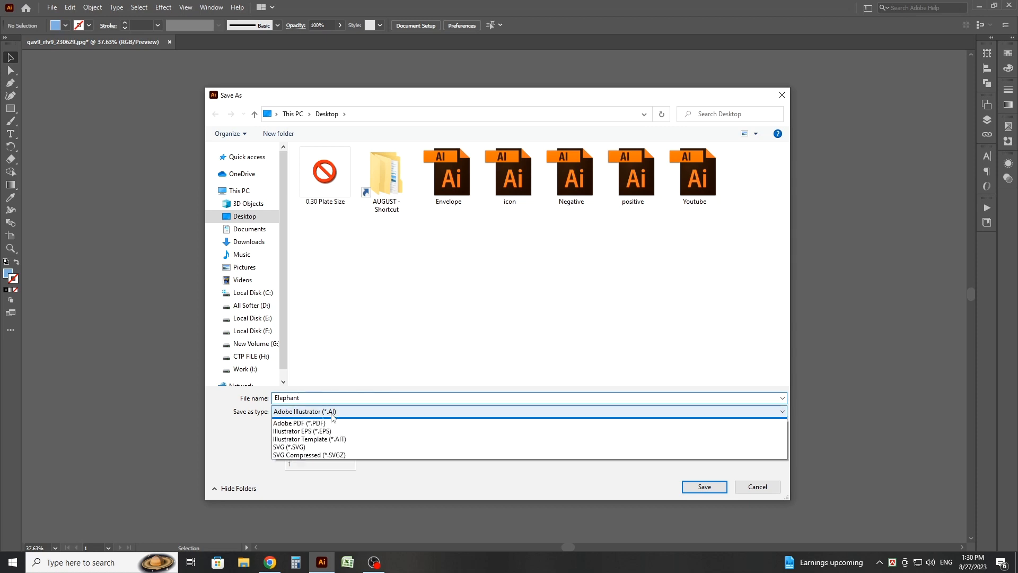
pyautogui.click(317, 424)
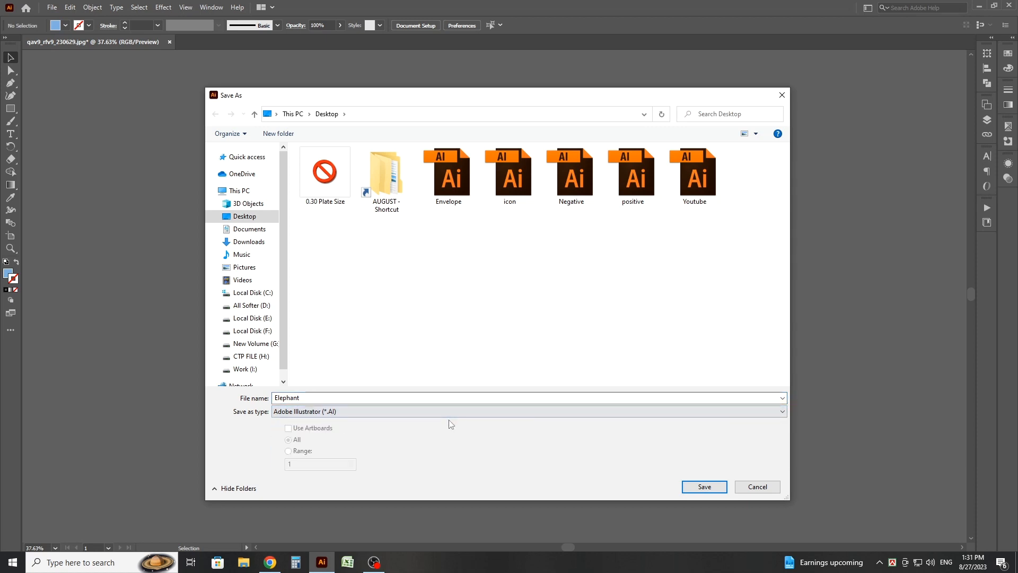
pyautogui.click(692, 487)
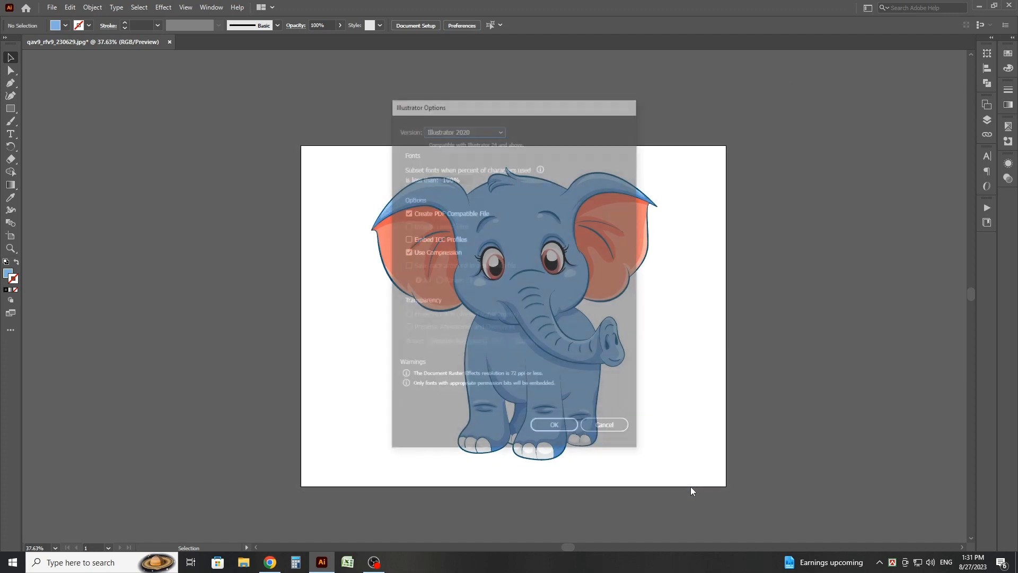
pyautogui.click(555, 430)
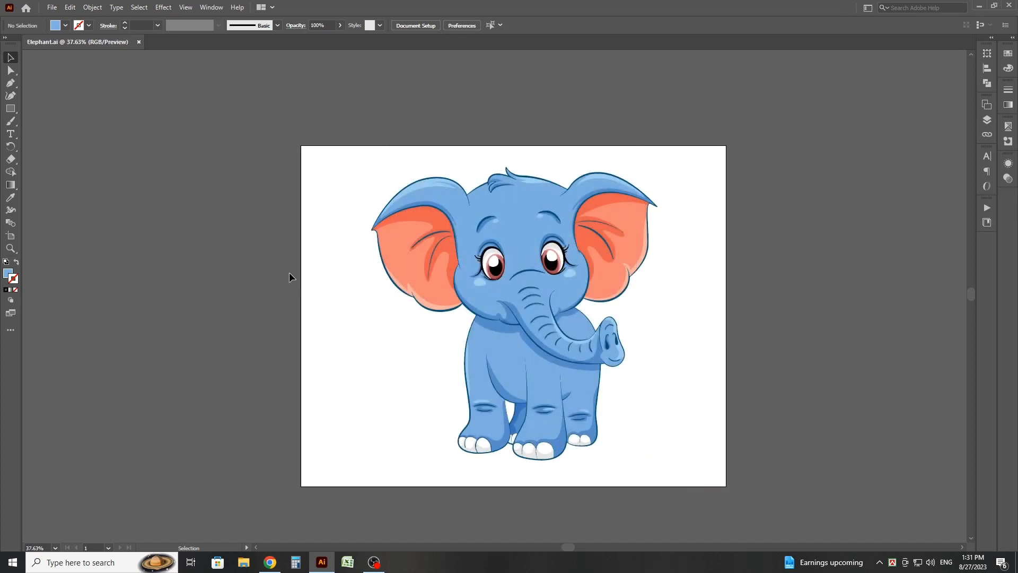
# - Close the document and reopen the saved Elephant file from the desktop in Illustrator
pyautogui.click(138, 42)
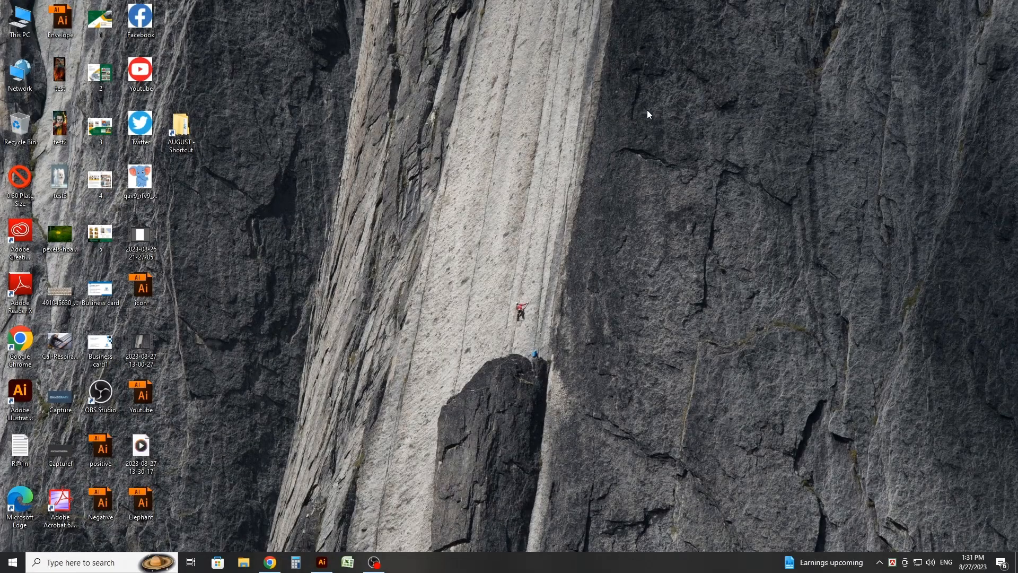
pyautogui.click(141, 503)
pyautogui.moveTo(139, 505); pyautogui.dragTo(413, 309)
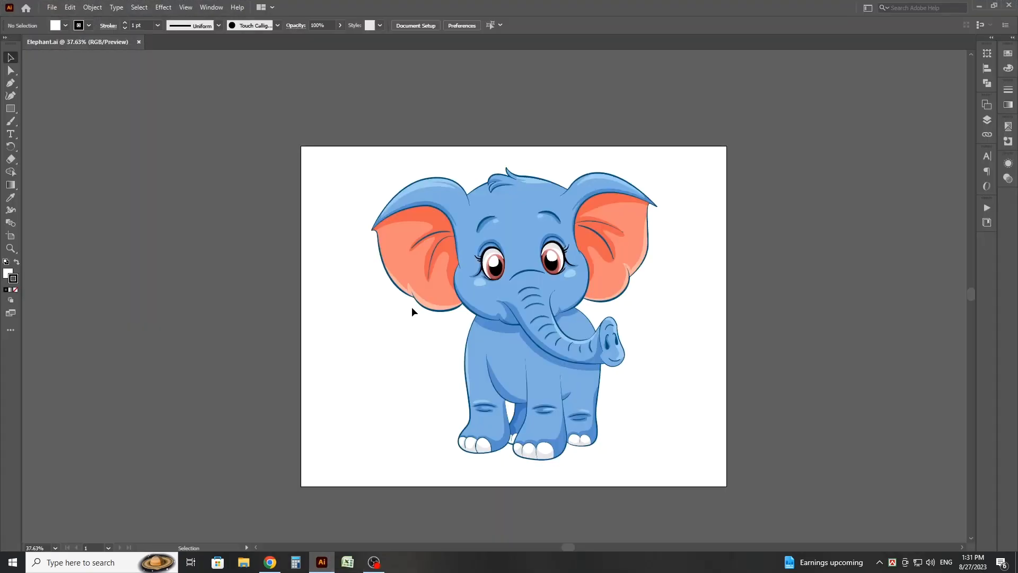
# - Check the reopened elephant group's paths by selecting it and viewing it in outline mode
pyautogui.click(531, 279)
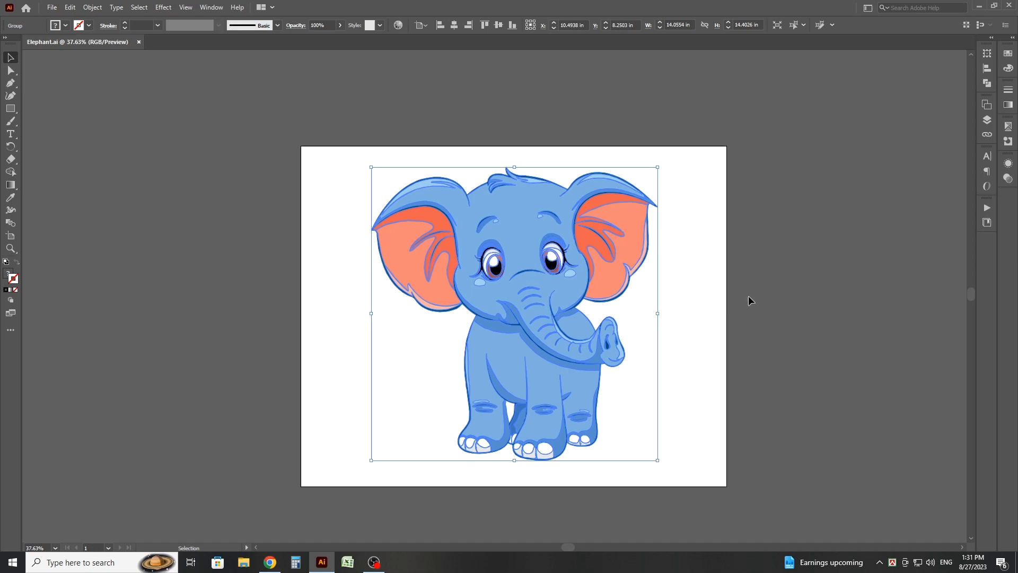
pyautogui.click(749, 295)
pyautogui.hotkey('ctrl', 'y')
pyautogui.hotkey('ctrl', 'y')
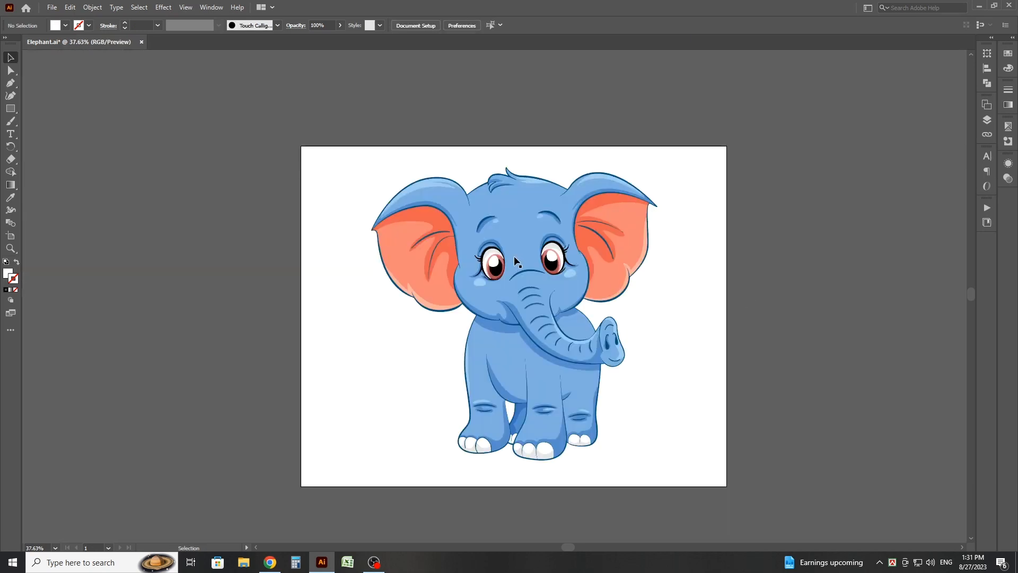
# - Export the elephant document to the Desktop as Elephant in JPEG (*.JPG) format, continuing to the JPEG options
pyautogui.click(51, 8)
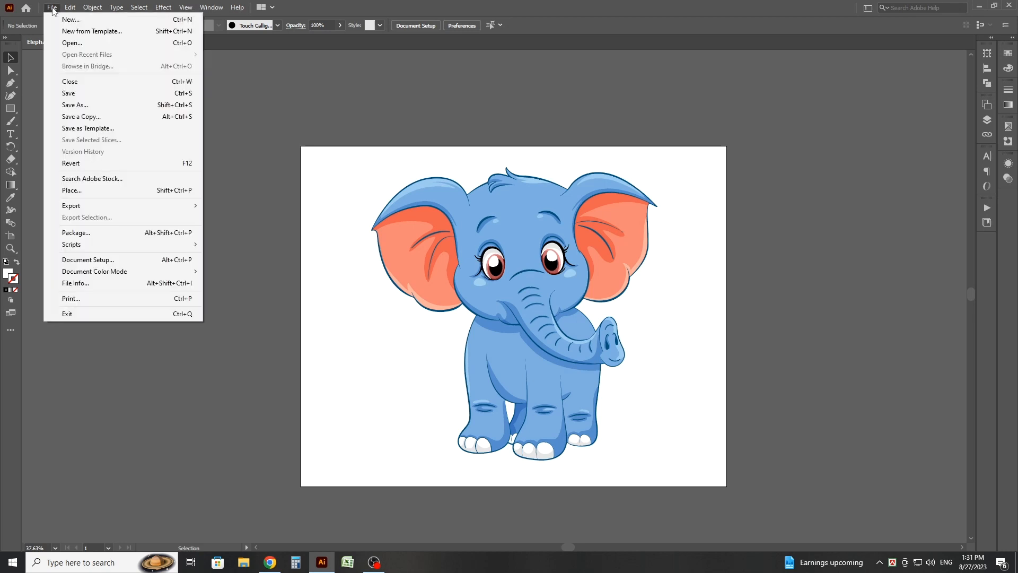
pyautogui.moveTo(84, 207)
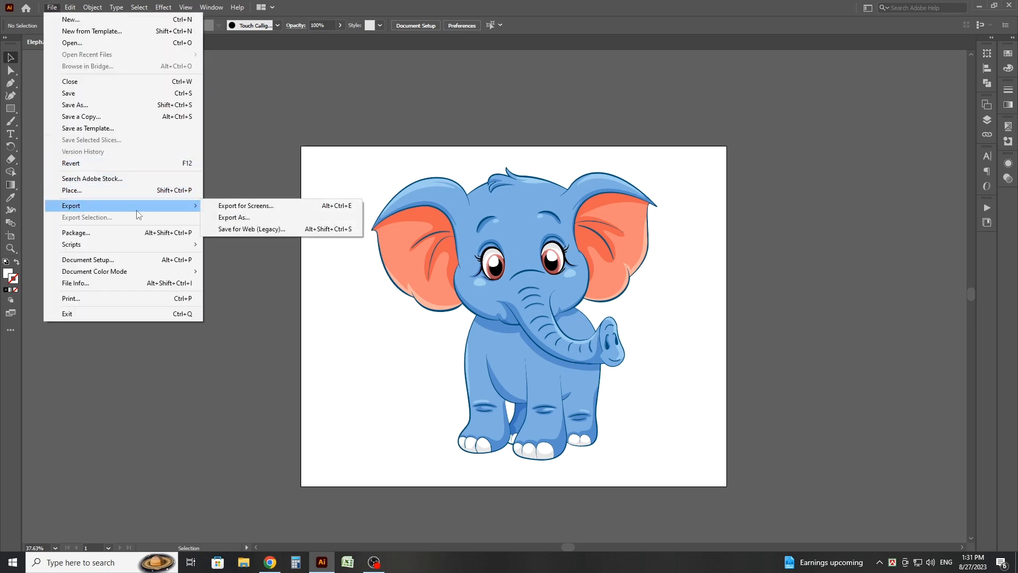
pyautogui.click(260, 218)
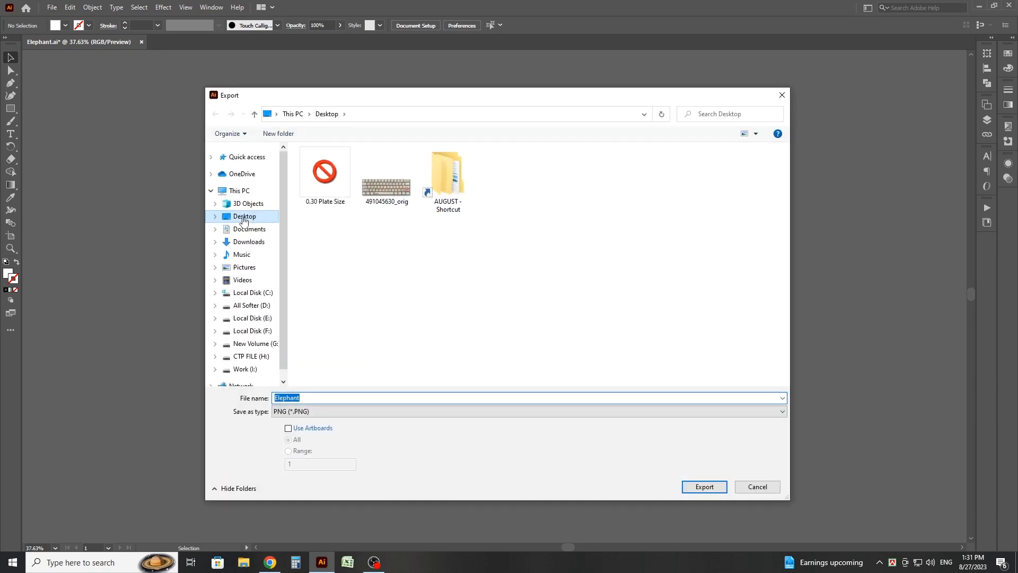
pyautogui.click(311, 412)
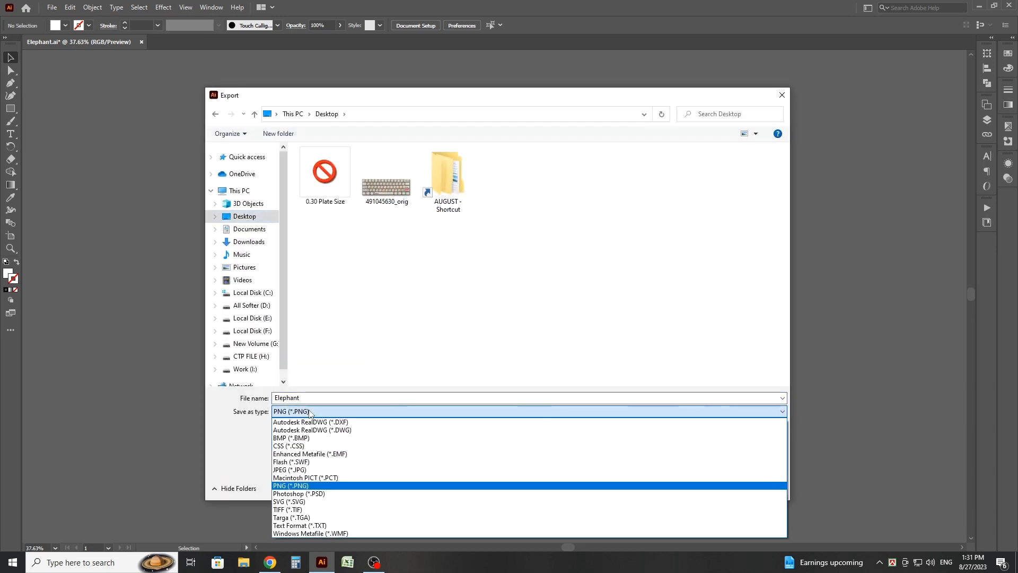
pyautogui.click(296, 471)
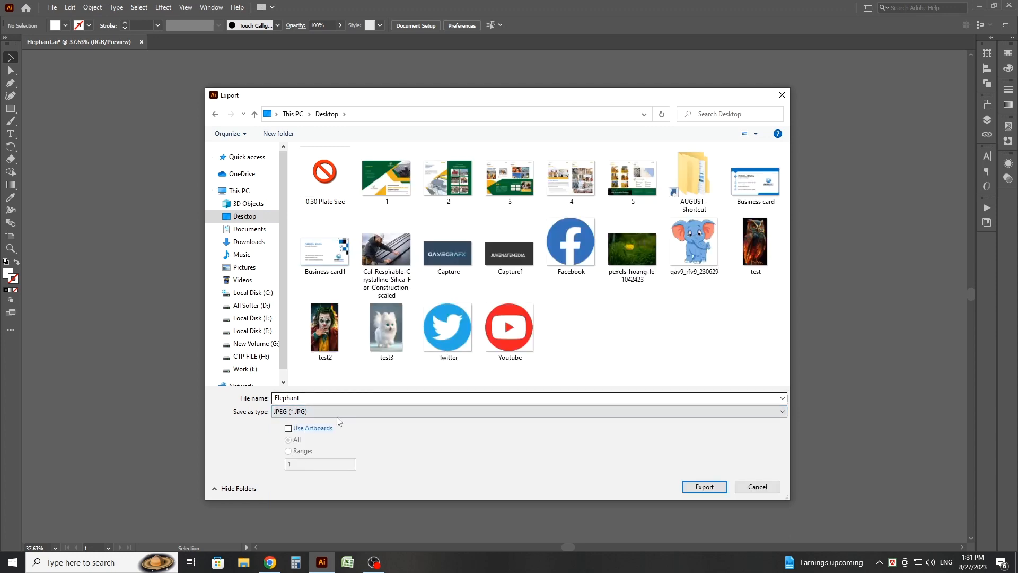
pyautogui.click(697, 487)
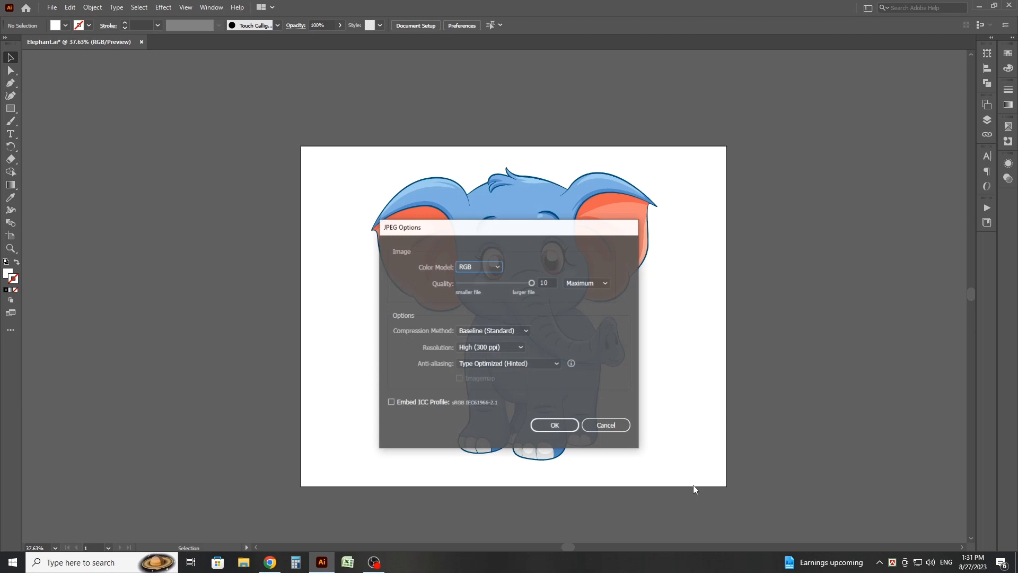
# - Finish the JPEG export with the RGB color model, quality 10 (Maximum) and High (300 ppi) resolution
pyautogui.click(491, 266)
pyautogui.click(479, 278)
pyautogui.click(517, 284)
pyautogui.moveTo(514, 283); pyautogui.dragTo(532, 283)
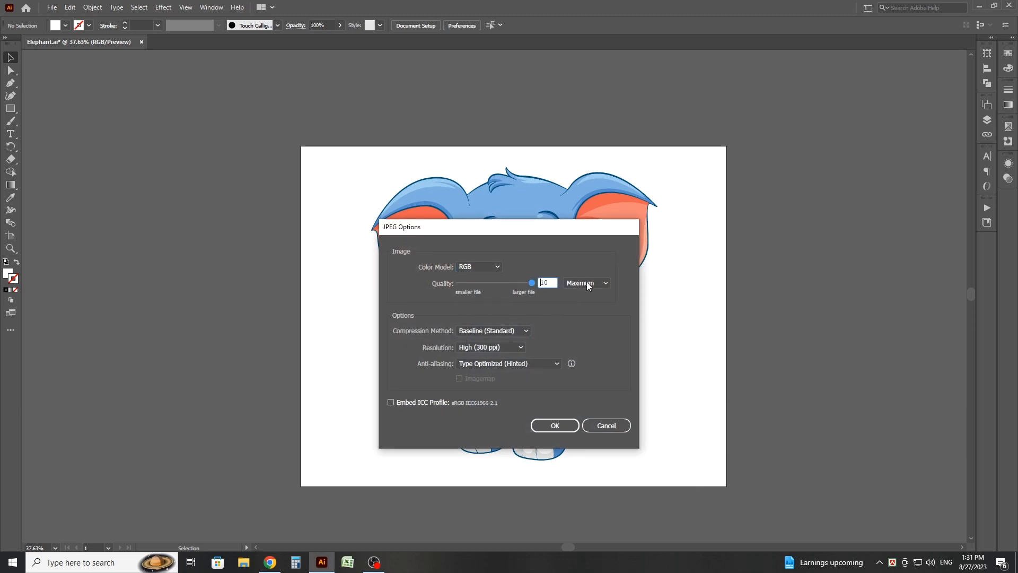
pyautogui.click(510, 347)
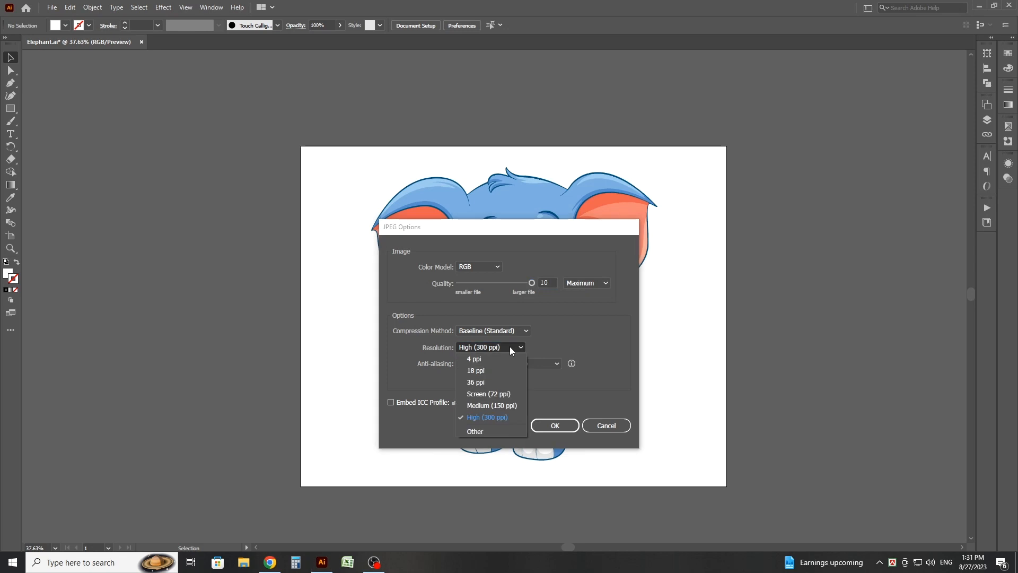
pyautogui.click(487, 417)
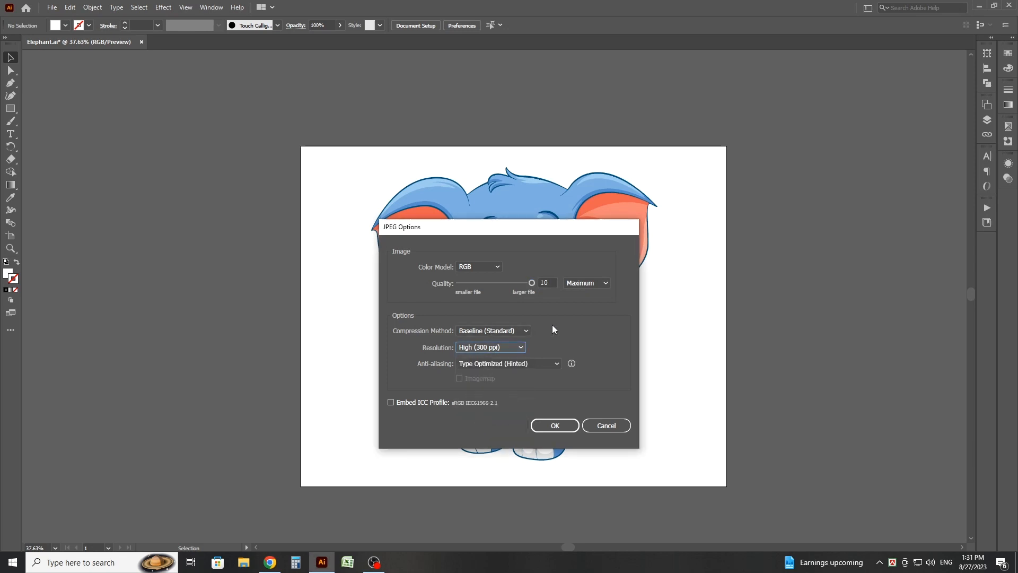
pyautogui.click(557, 426)
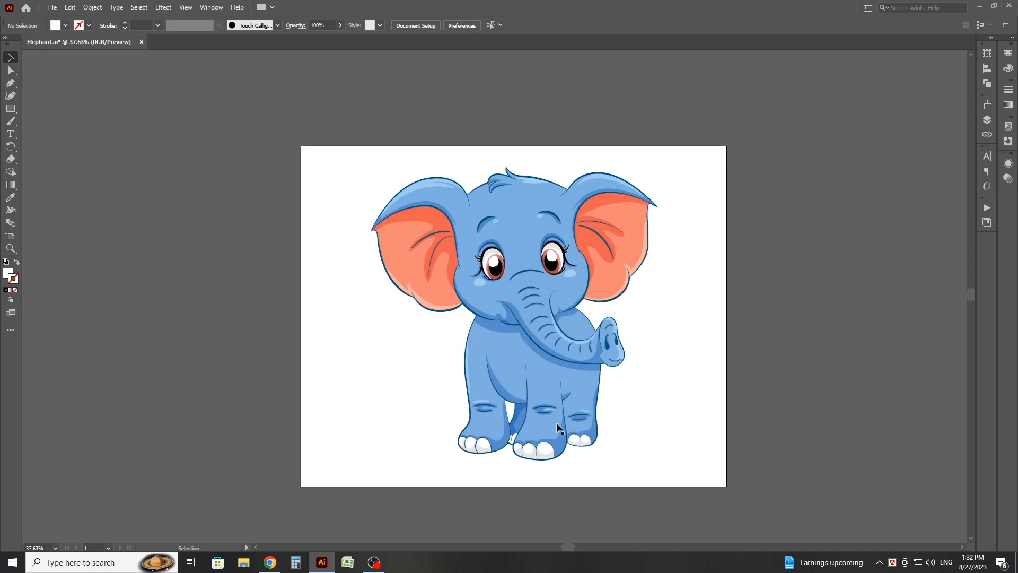
# - Close the elephant document and open the exported Elephant JPEG from the desktop in Illustrator
pyautogui.click(141, 42)
pyautogui.click(979, 6)
pyautogui.click(181, 22)
pyautogui.moveTo(181, 22); pyautogui.dragTo(422, 224)
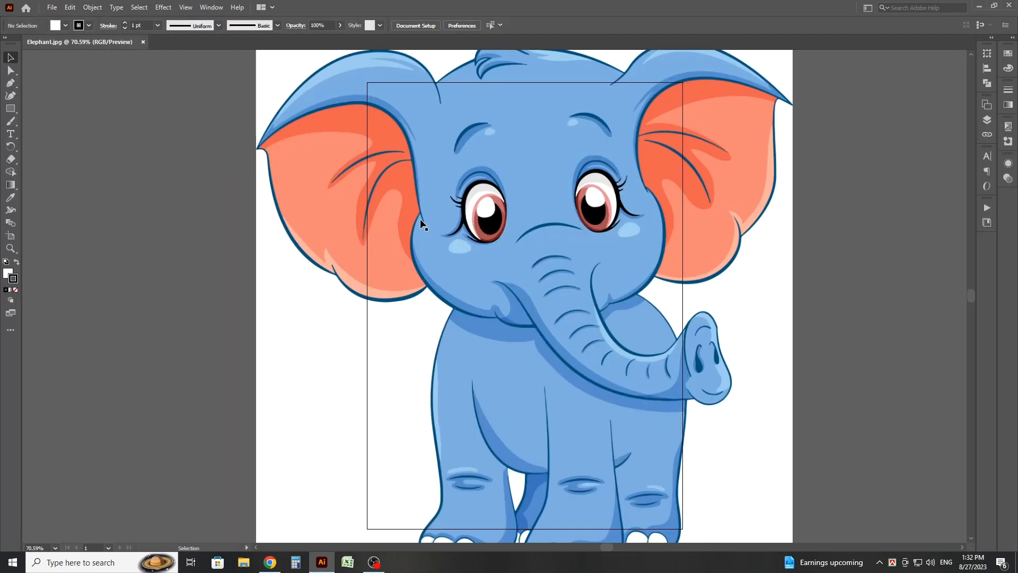
# - Move the JPEG elephant image off the artboard and inspect it in outline mode for editable paths
pyautogui.hotkey('ctrl', 'space')
pyautogui.moveTo(586, 264); pyautogui.dragTo(260, 244)
pyautogui.press('space')
pyautogui.moveTo(294, 258); pyautogui.dragTo(379, 268)
pyautogui.click(683, 212)
pyautogui.hotkey('ctrl', 'space')
pyautogui.moveTo(584, 310); pyautogui.dragTo(600, 343)
pyautogui.hotkey('ctrl', 'y')
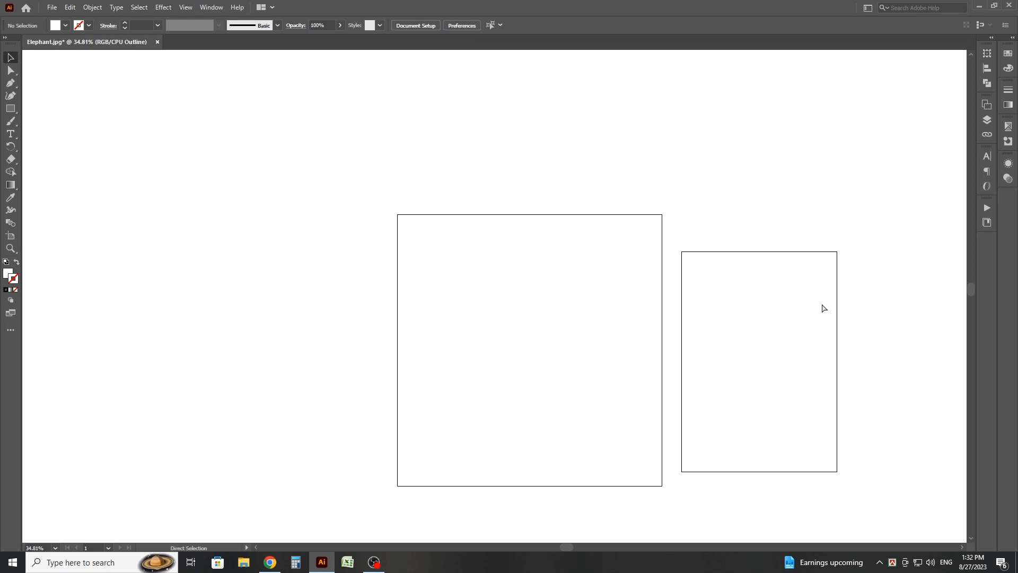
pyautogui.hotkey('ctrl', 'y')
pyautogui.moveTo(822, 305); pyautogui.dragTo(508, 342)
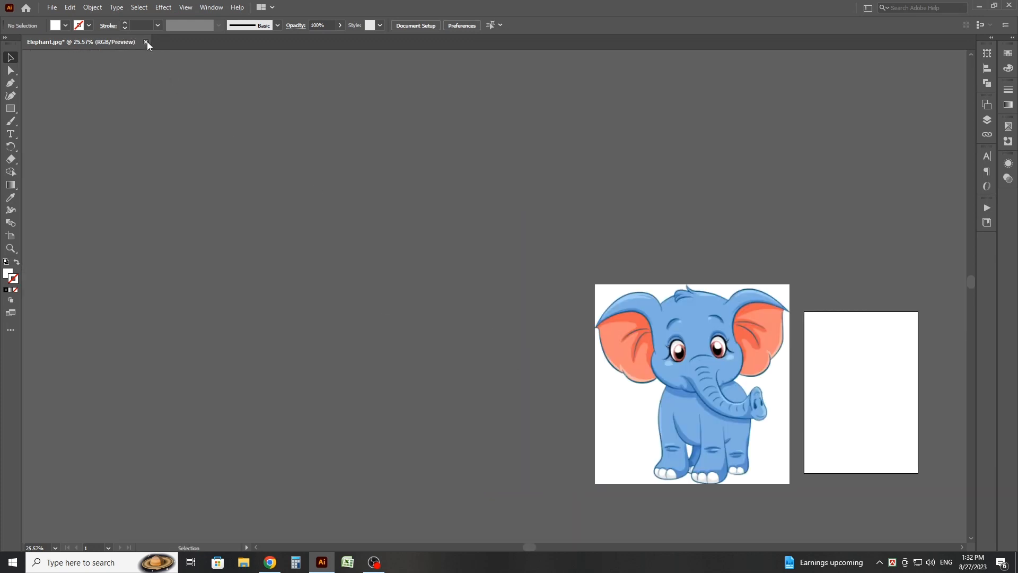
# - Close the JPEG document without saving and reopen the Elephant AI file from the Desktop
pyautogui.click(146, 41)
pyautogui.click(562, 294)
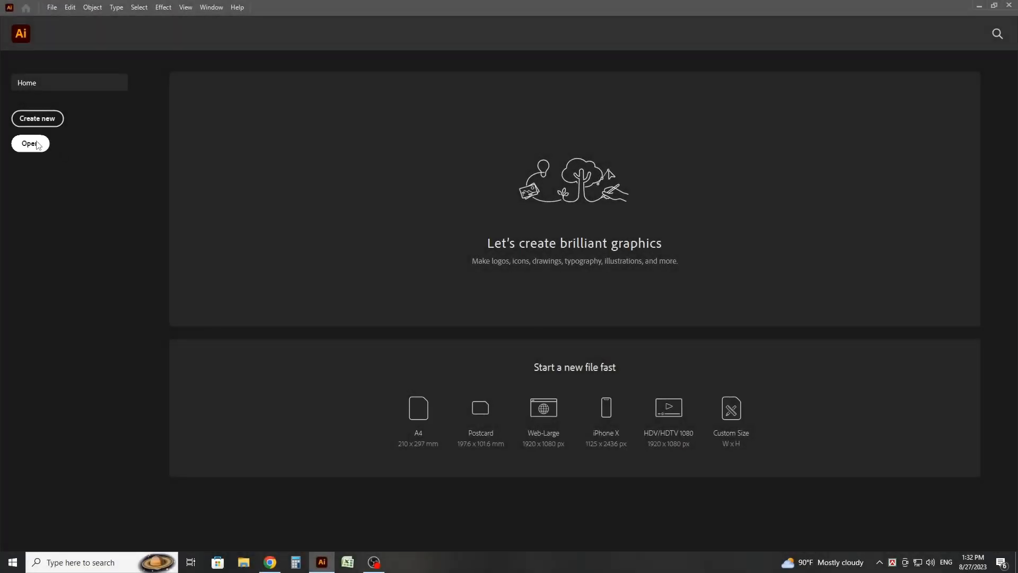
pyautogui.click(31, 143)
pyautogui.moveTo(574, 217); pyautogui.dragTo(573, 313)
pyautogui.click(402, 235)
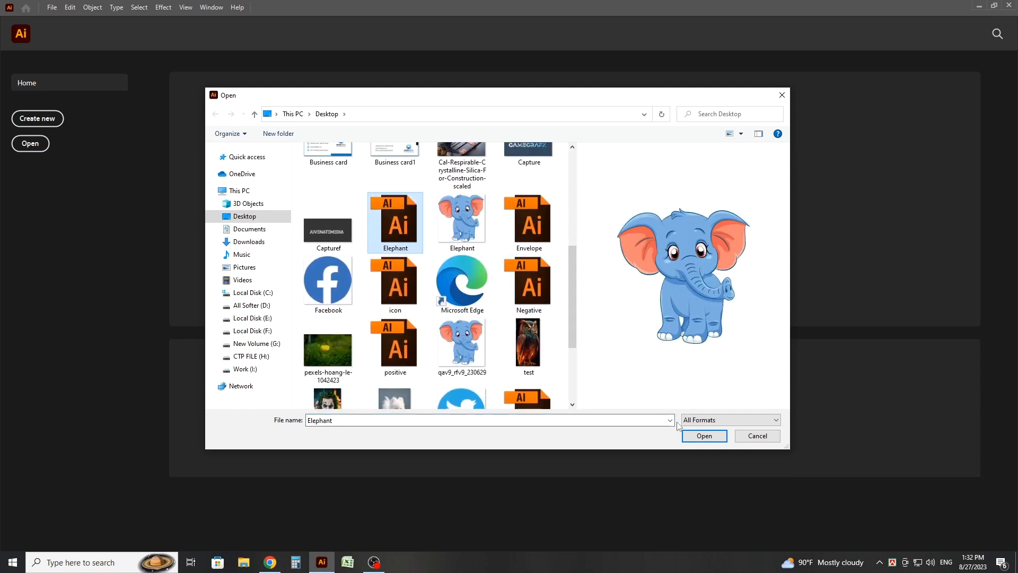
pyautogui.click(692, 438)
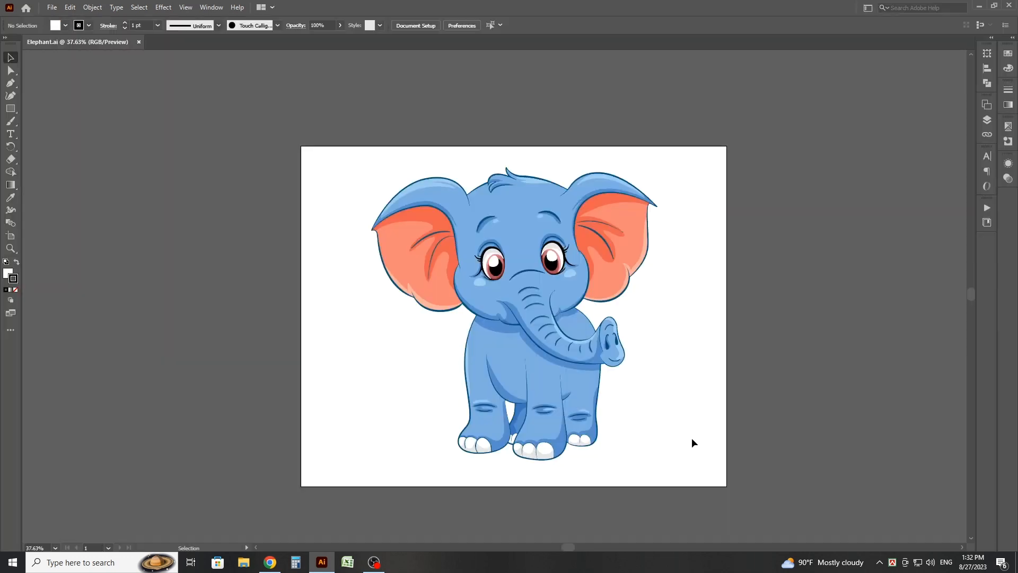
# - Check the AI elephant's vector paths by selecting it and viewing it in outline mode
pyautogui.click(596, 307)
pyautogui.click(717, 310)
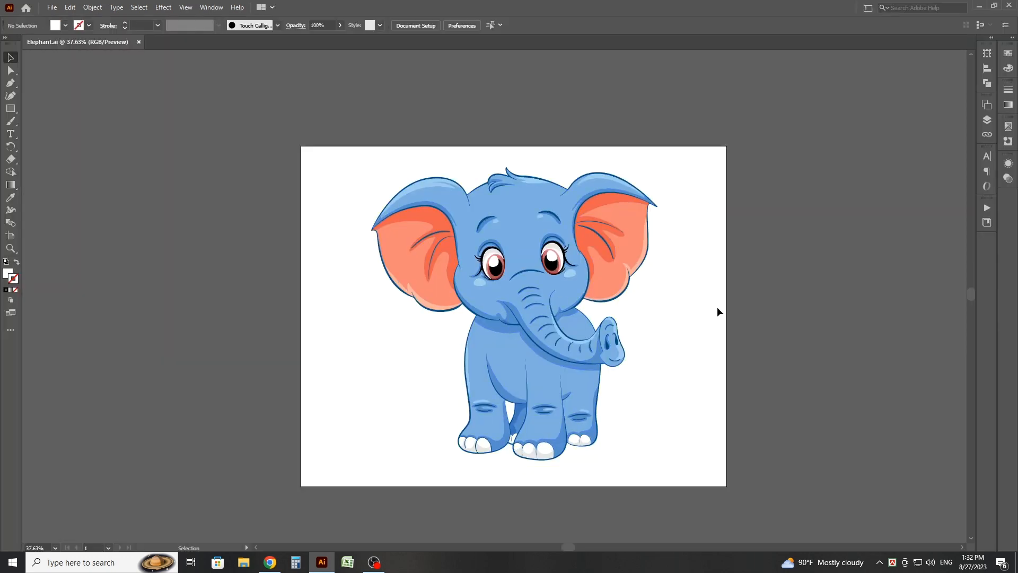
pyautogui.hotkey('ctrl', 'y')
pyautogui.hotkey('ctrl', 'y')
# - Export the document to the Desktop as Elephant in PNG (*.PNG) format at High (300 ppi) resolution with a transparent background
pyautogui.click(52, 7)
pyautogui.moveTo(78, 209)
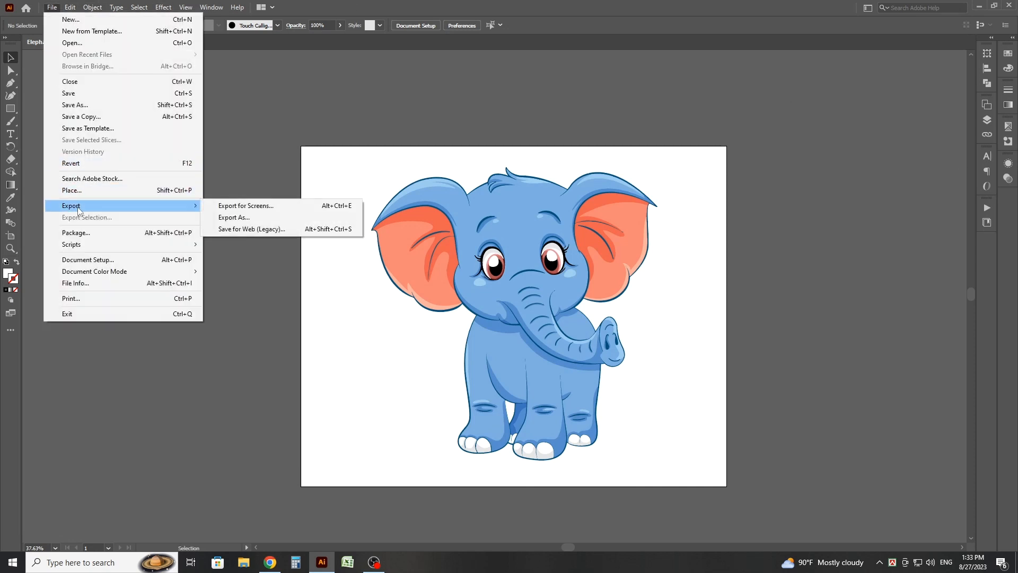
pyautogui.click(233, 217)
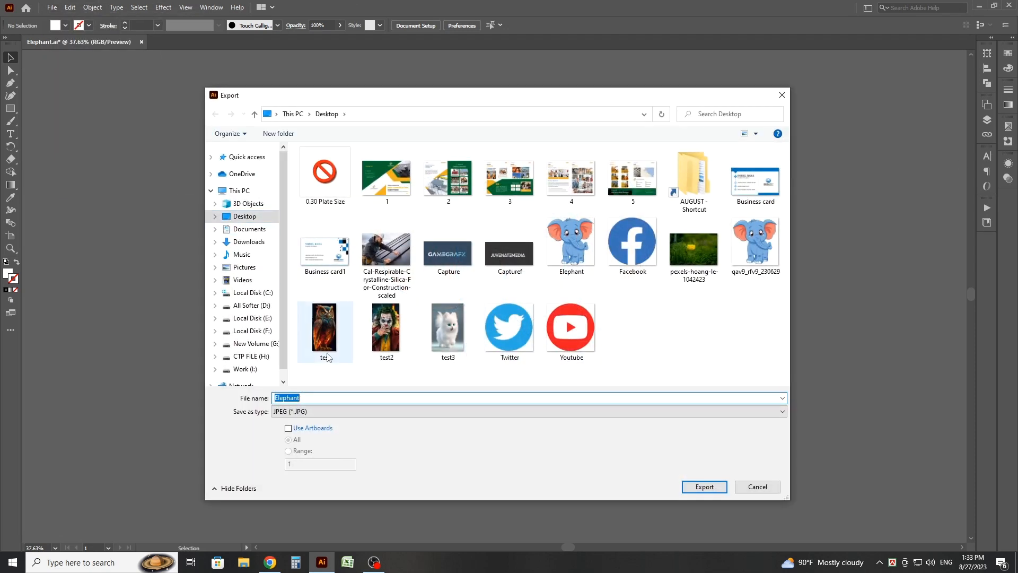
pyautogui.click(306, 412)
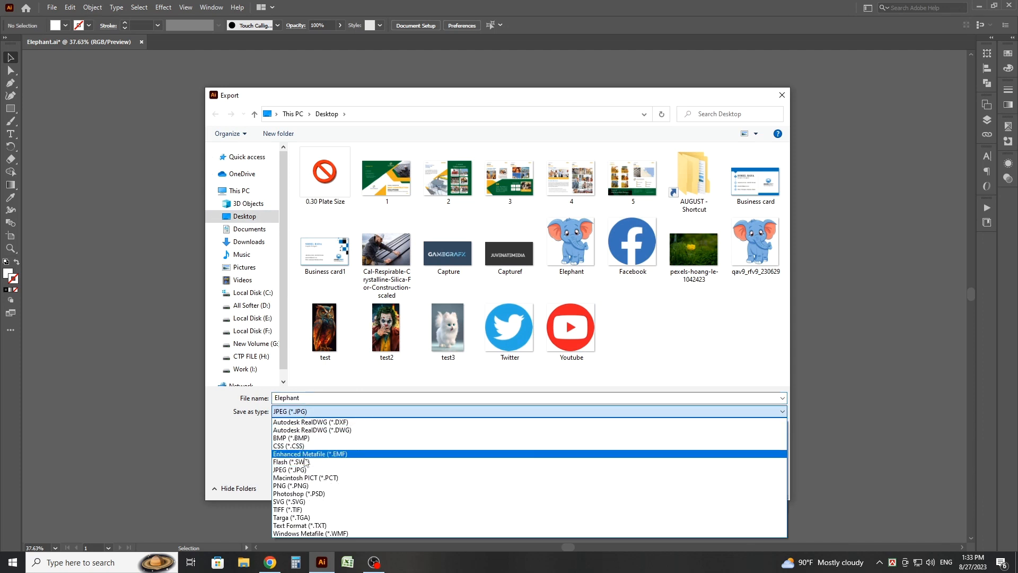
pyautogui.click(315, 486)
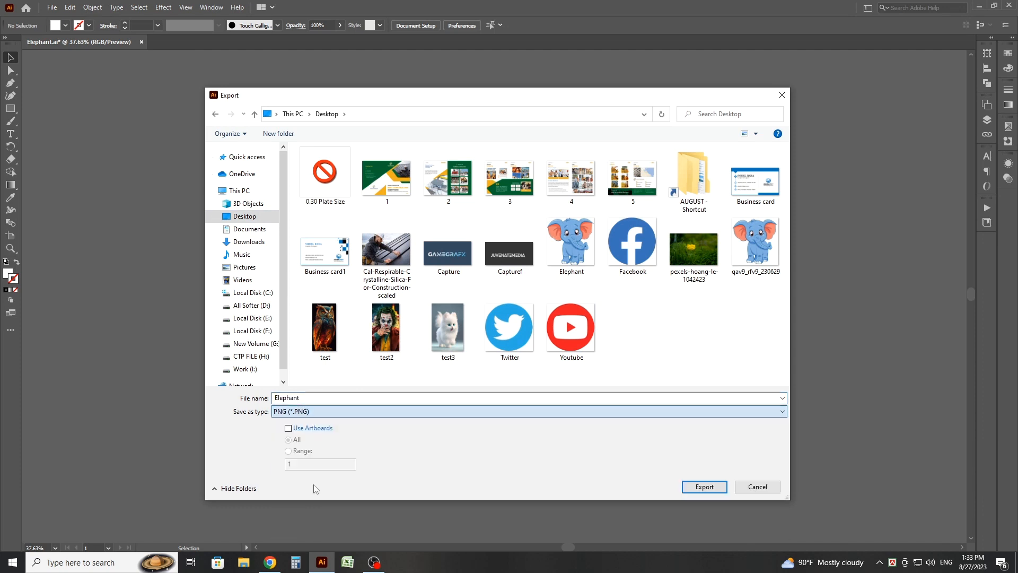
pyautogui.click(694, 488)
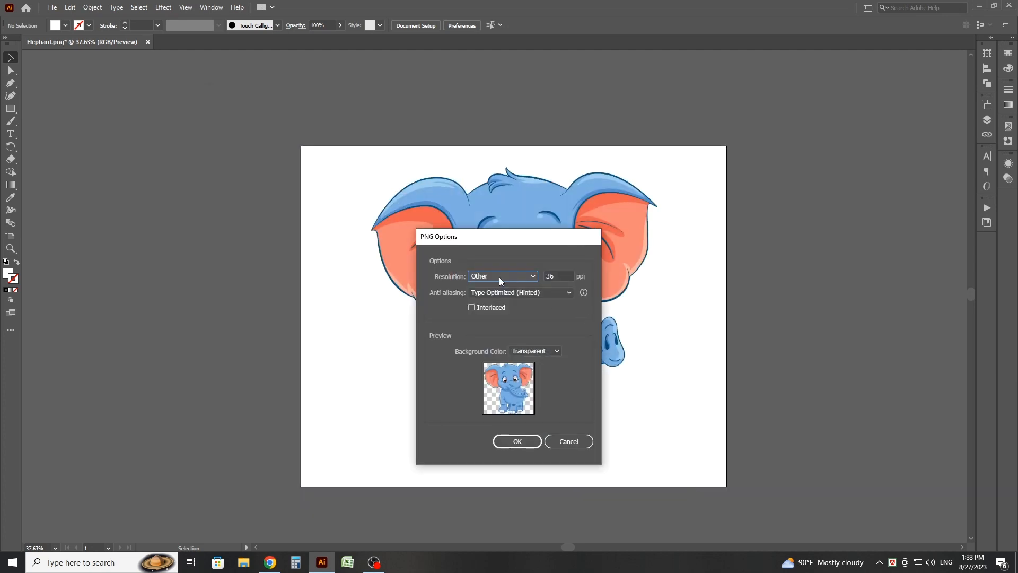
pyautogui.click(515, 275)
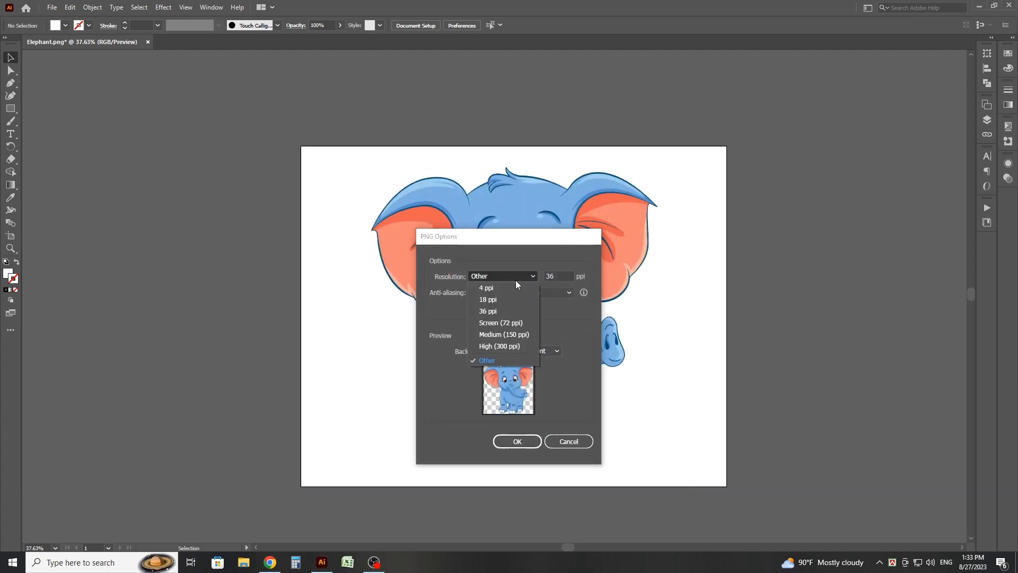
pyautogui.click(500, 347)
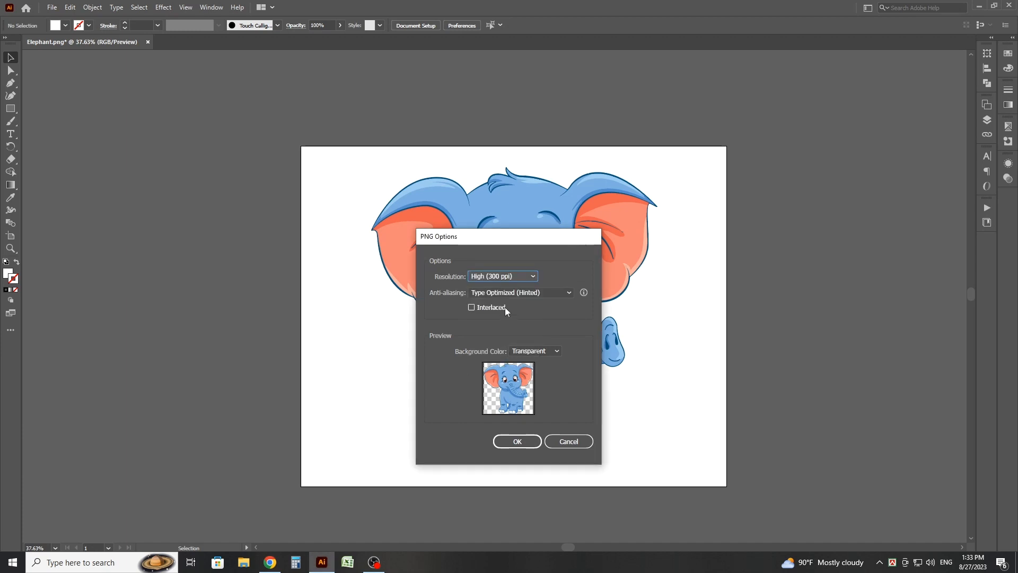
pyautogui.click(517, 442)
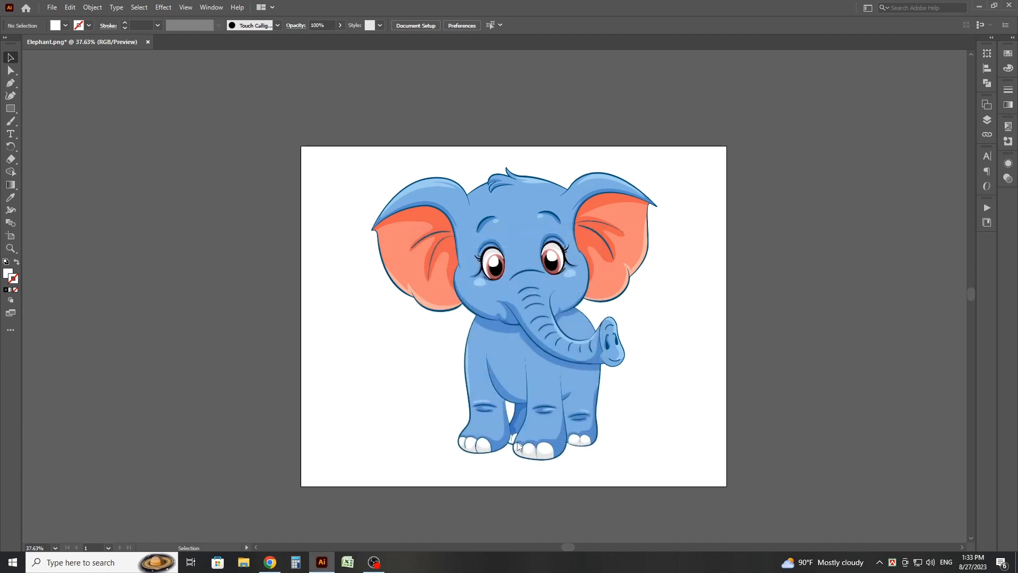
# - Close the AI document without saving and open the exported Elephant PNG from the desktop in Illustrator
pyautogui.moveTo(518, 301); pyautogui.dragTo(226, 270)
pyautogui.click(402, 264)
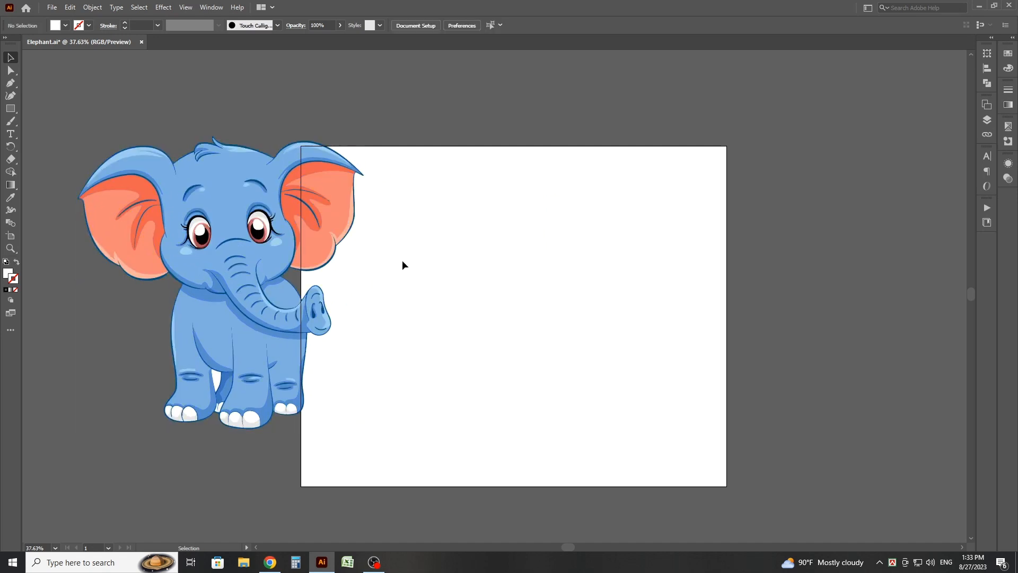
pyautogui.click(142, 42)
pyautogui.click(555, 295)
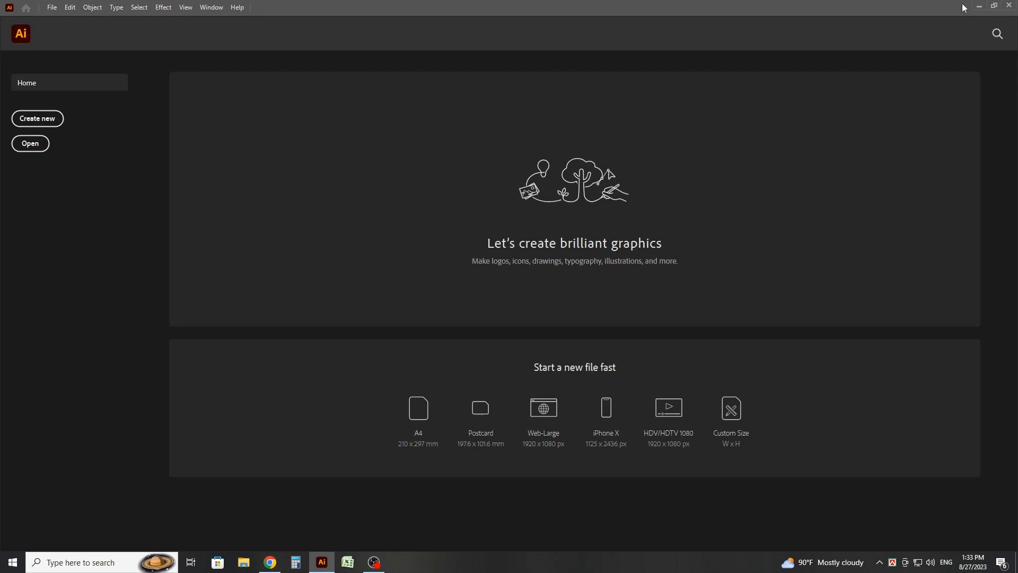
pyautogui.click(979, 6)
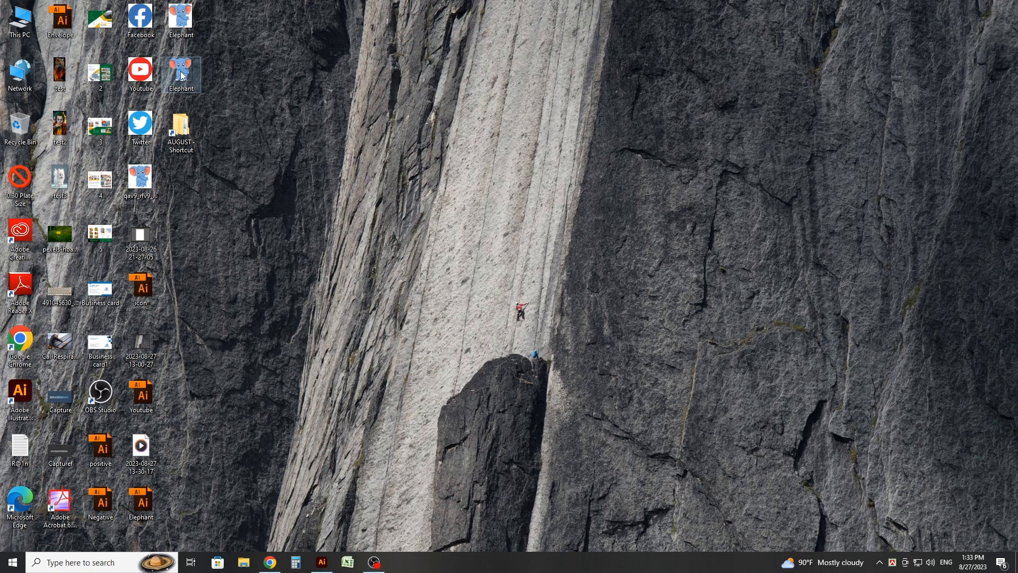
pyautogui.moveTo(185, 72); pyautogui.dragTo(324, 564)
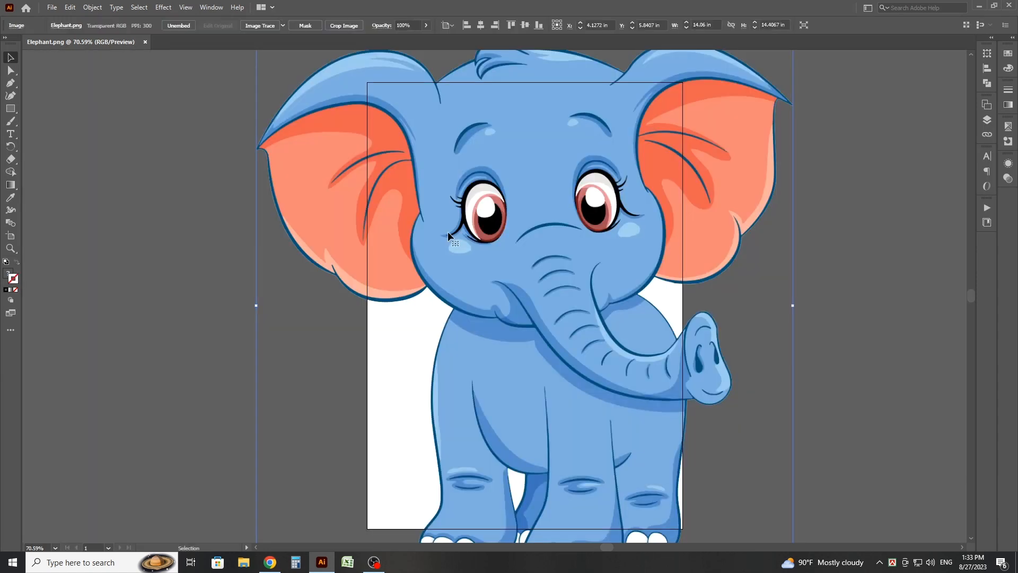
# - Move the PNG elephant image across and beside the artboard to examine its background transparency
pyautogui.moveTo(531, 238); pyautogui.dragTo(478, 225)
pyautogui.moveTo(389, 279); pyautogui.dragTo(496, 282)
pyautogui.moveTo(676, 240); pyautogui.dragTo(435, 235)
pyautogui.click(321, 329)
pyautogui.moveTo(333, 286); pyautogui.dragTo(409, 373)
pyautogui.moveTo(648, 373); pyautogui.dragTo(435, 318)
pyautogui.moveTo(726, 381); pyautogui.dragTo(382, 316)
pyautogui.moveTo(613, 325); pyautogui.dragTo(468, 301)
pyautogui.moveTo(632, 364); pyautogui.dragTo(546, 349)
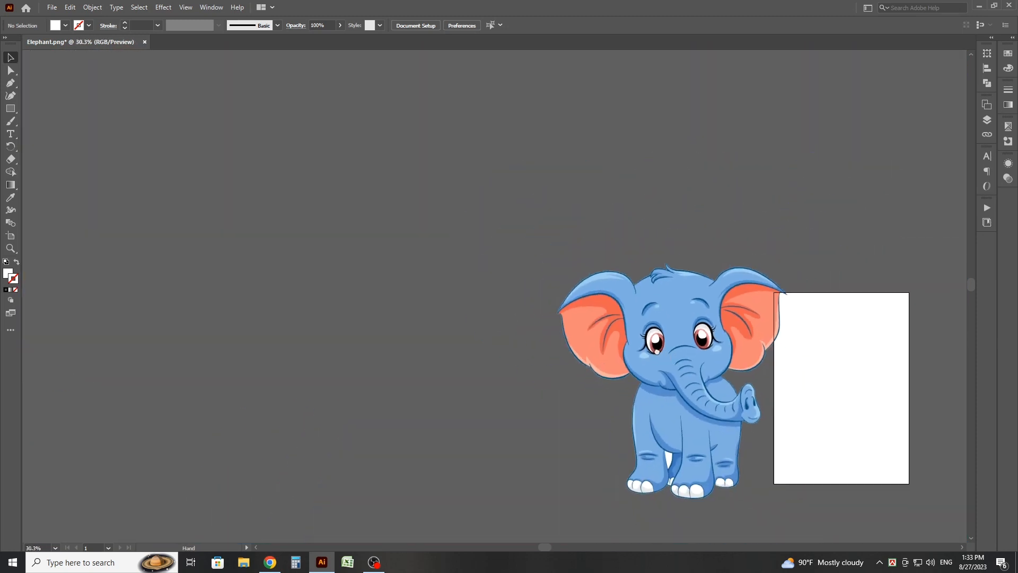
# - Inspect the PNG elephant in outline mode for vector paths and return to the preview
pyautogui.moveTo(817, 325); pyautogui.dragTo(692, 277)
pyautogui.moveTo(584, 291); pyautogui.dragTo(495, 286)
pyautogui.click(675, 287)
pyautogui.hotkey('ctrl', 'y')
pyautogui.hotkey('ctrl', 'y')
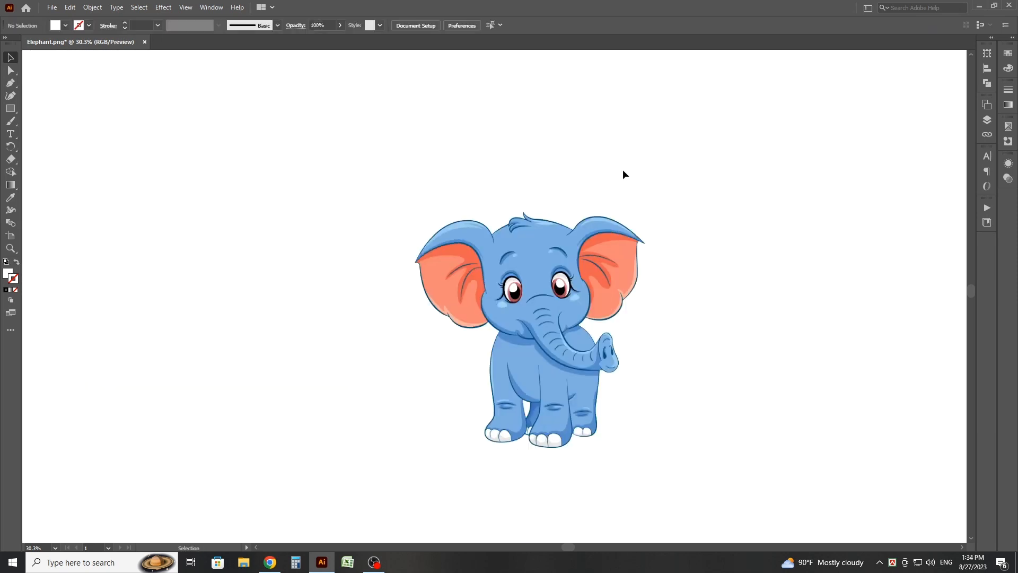
pyautogui.moveTo(668, 281); pyautogui.dragTo(639, 251)
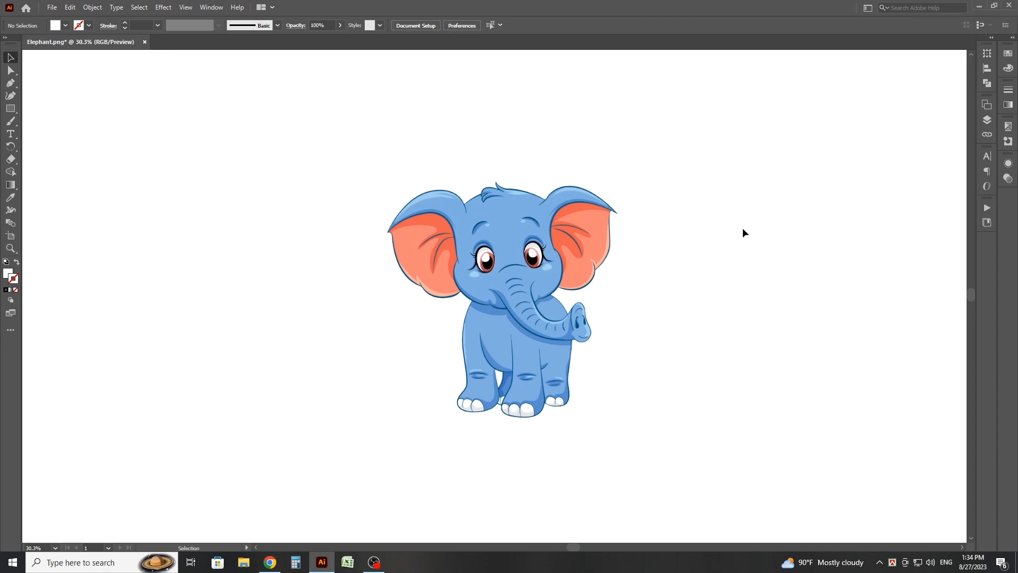